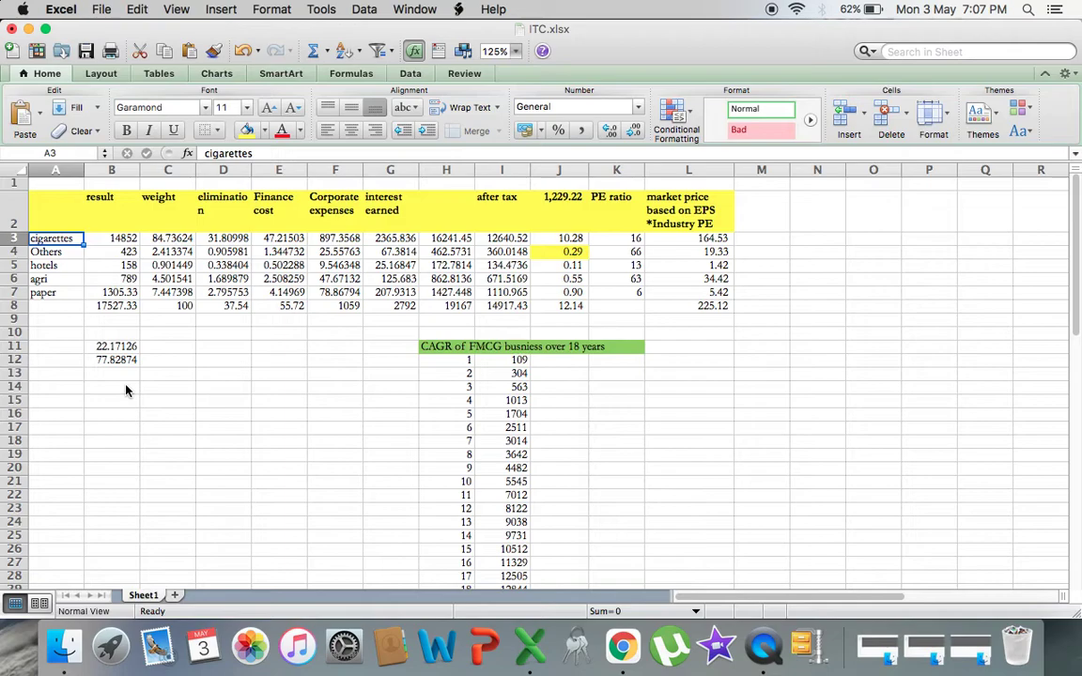
Step: Review the segment names from cigarettes to paper and their figures in the result column
key(Down)
key(Down)
key(Down)
key(Down)
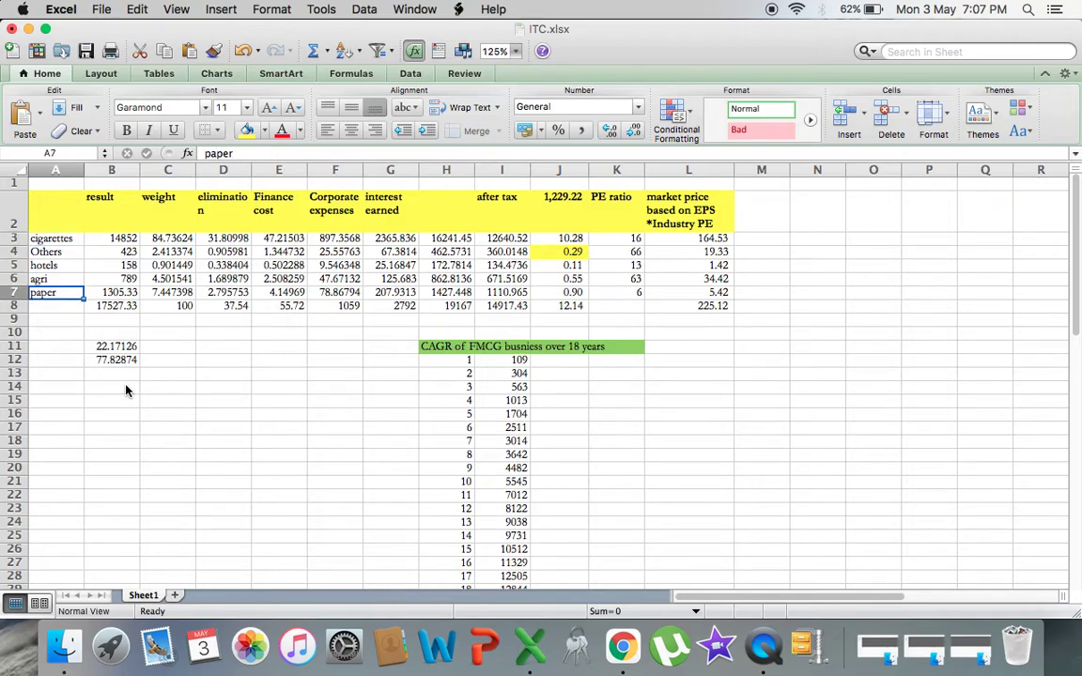
key(Right)
key(Up)
key(Up)
key(Up)
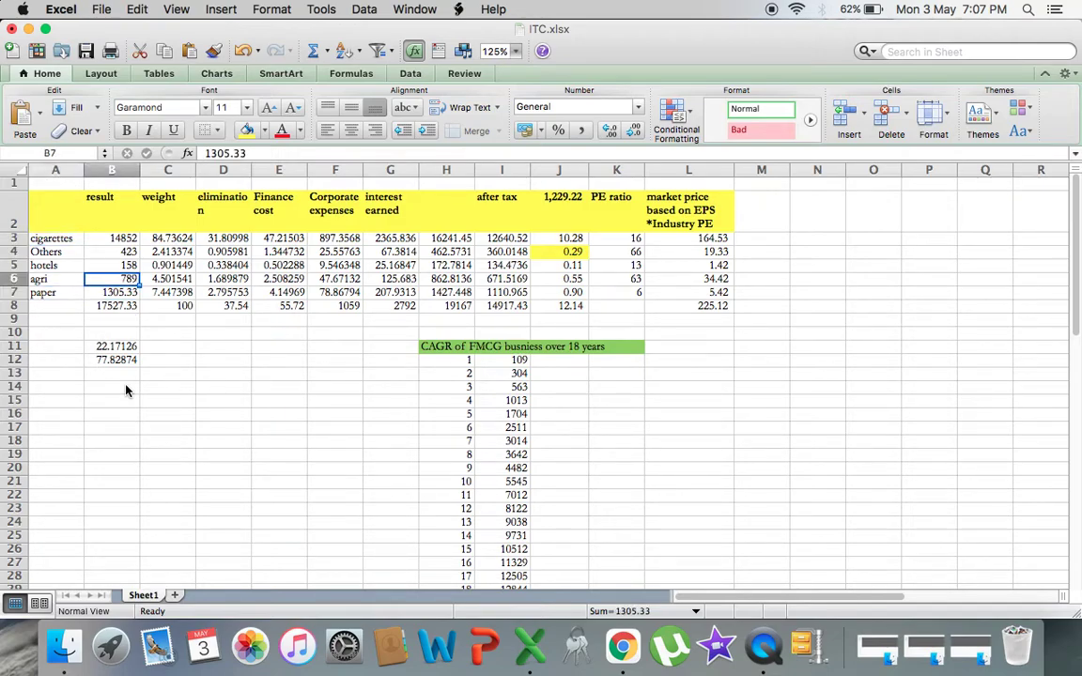
key(Up)
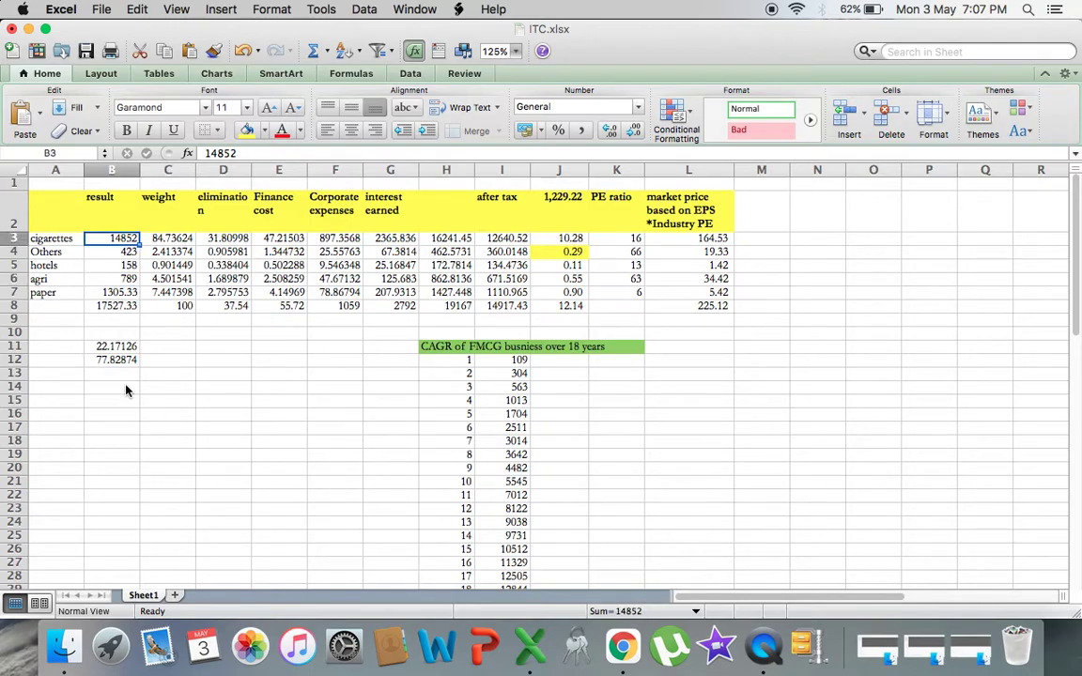
Step: Examine the weight and elimination allocation for cigarettes and the finance cost, corporate expenses and interest earned headings
key(Right)
key(Right)
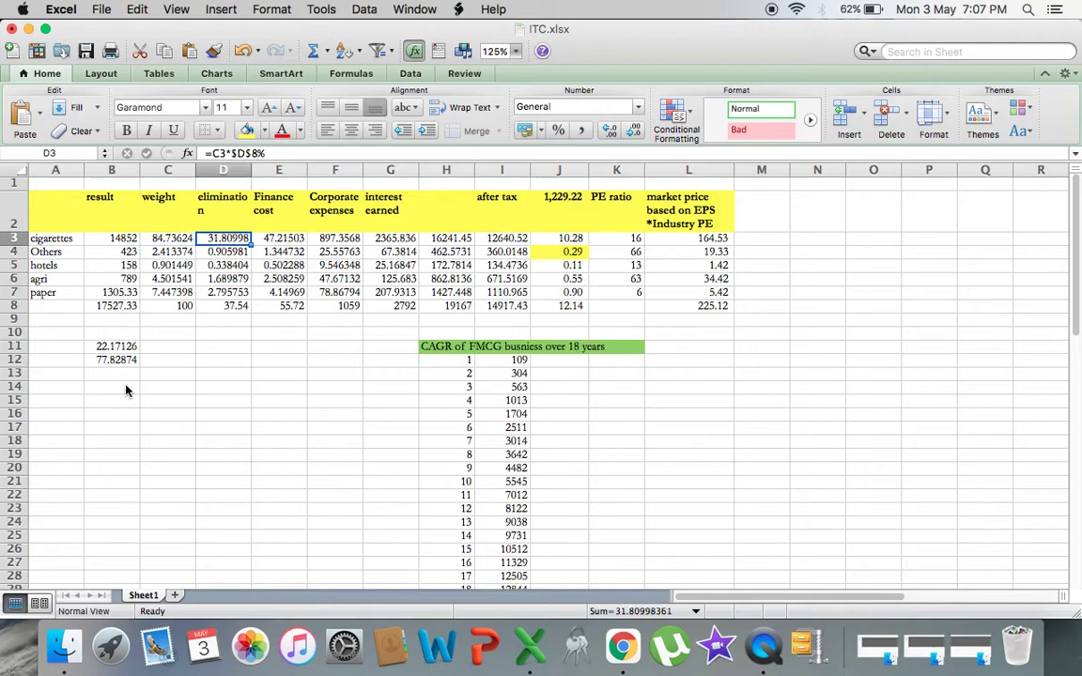
key(Up)
key(Right)
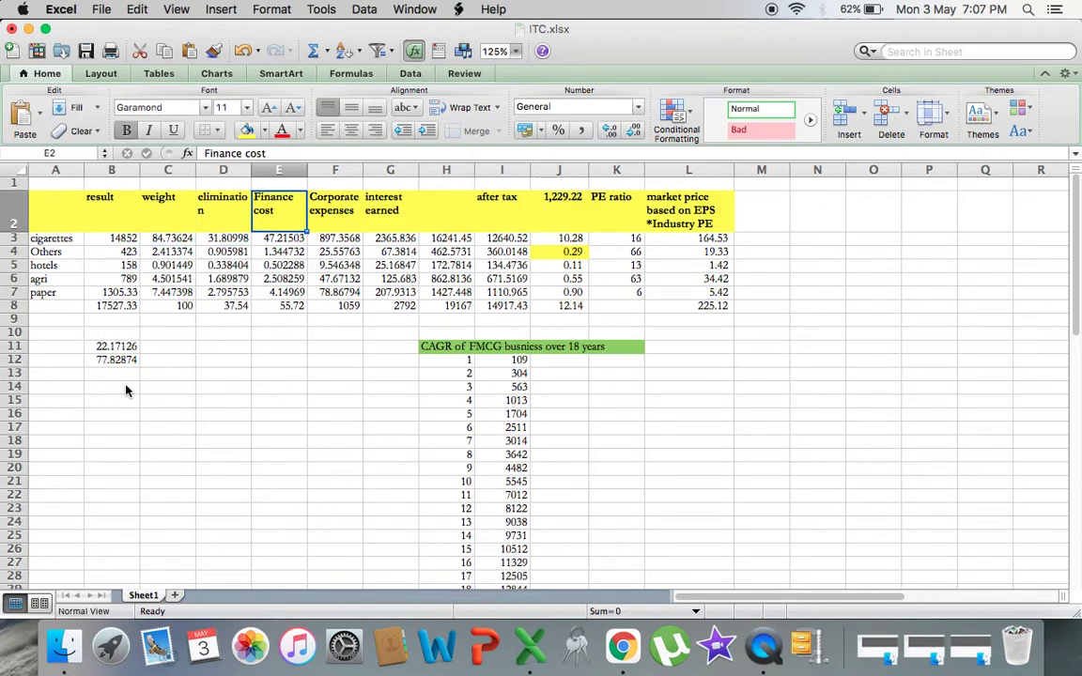
key(Right)
key(Right)
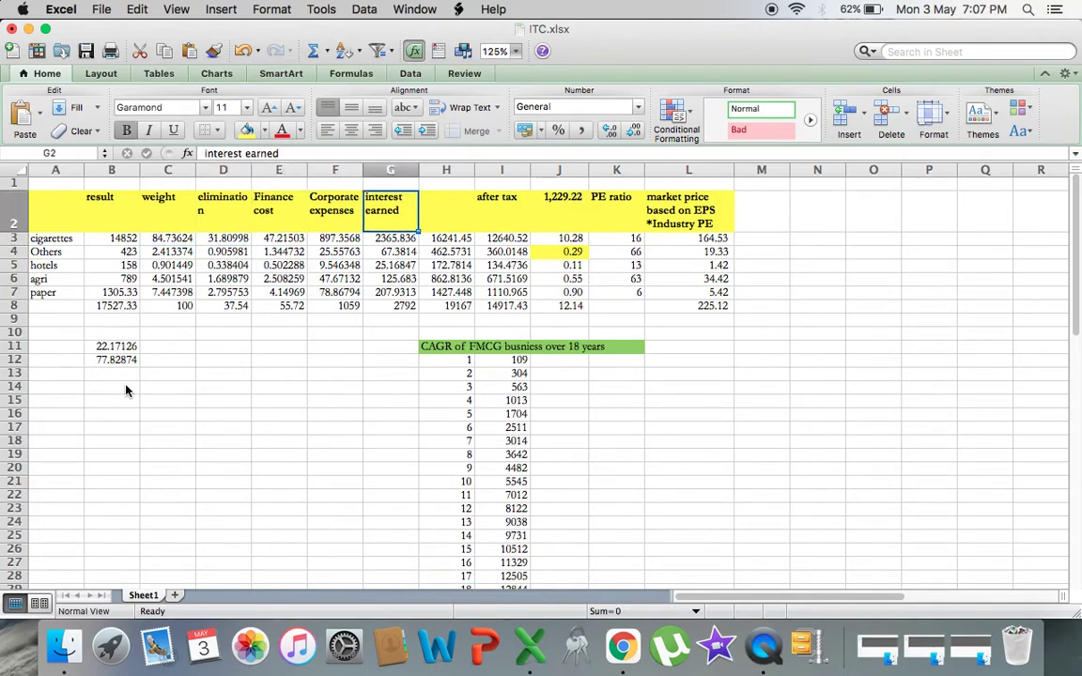
key(Right)
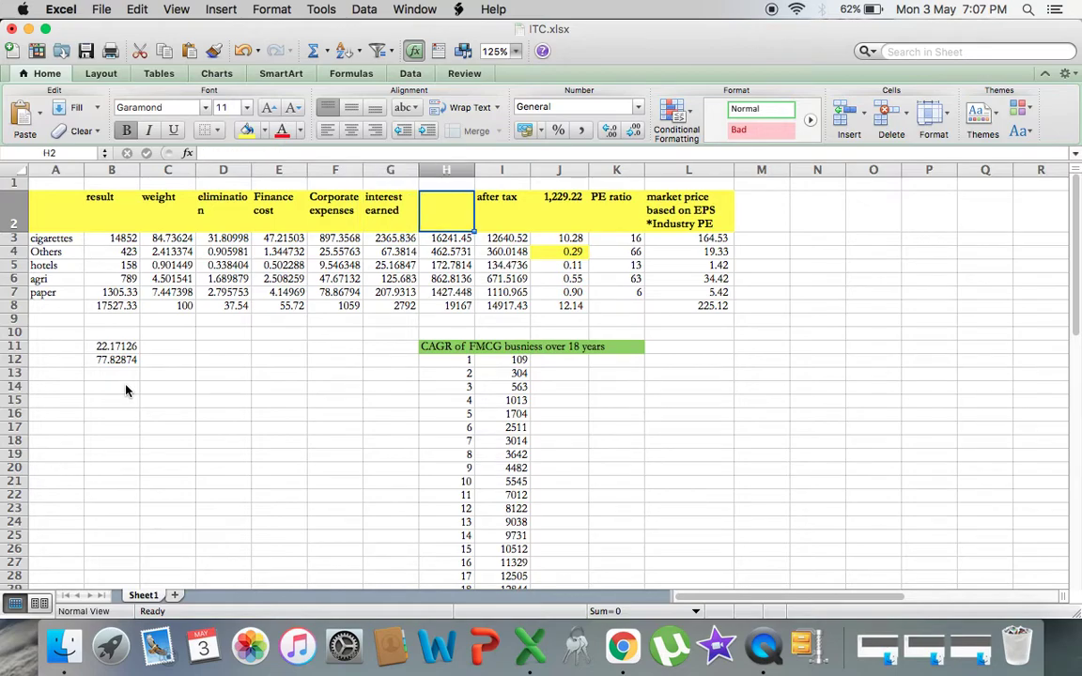
Step: Inspect the after-tax figures and their formulas for each segment from cigarettes to paper
key(Down)
key(Right)
key(Down)
key(Up)
key(Down)
key(Down)
key(Down)
key(Down)
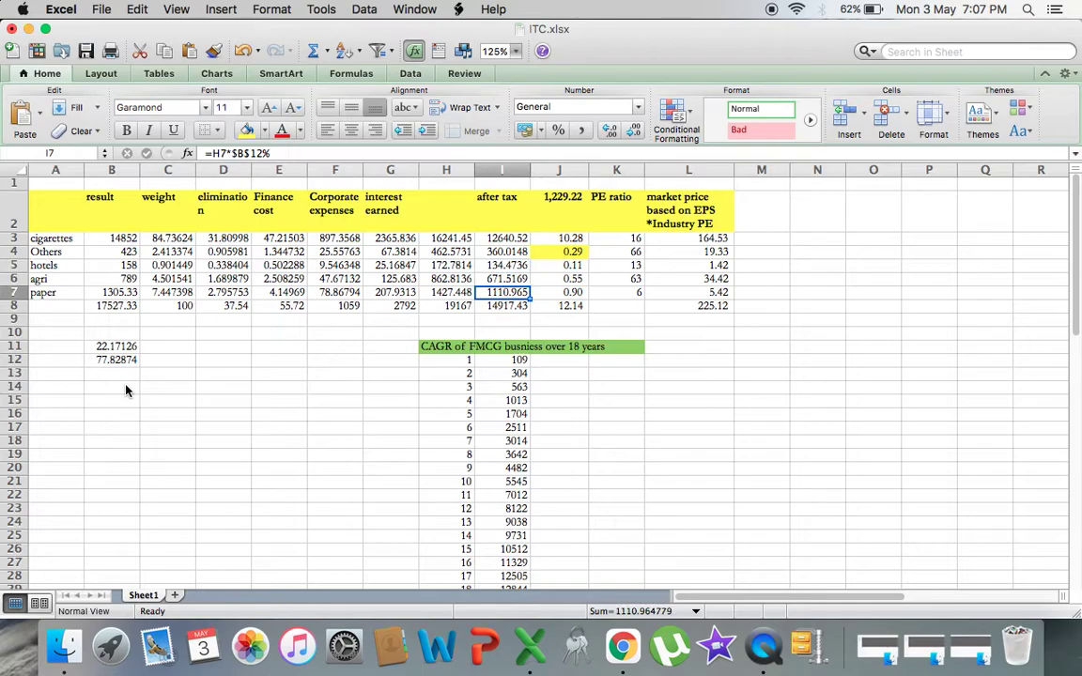
Step: Inspect the per-share earnings of each segment in column J, including the total in J8
key(Right)
key(Up)
key(Up)
key(Up)
key(Up)
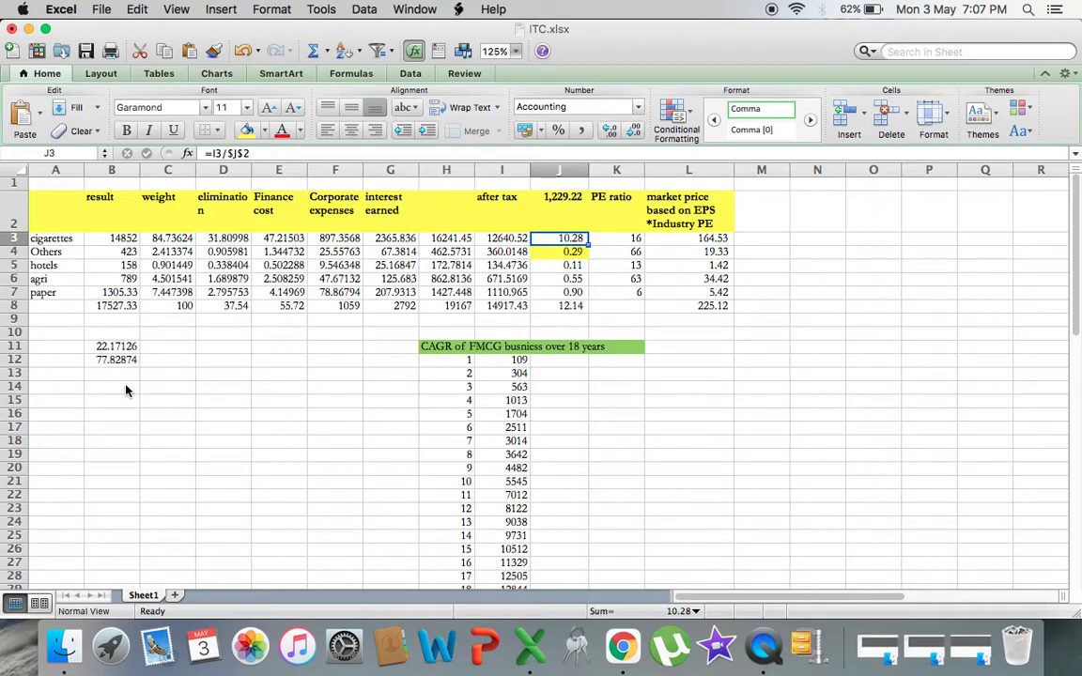
key(Down)
key(Down)
key(Down)
key(Down)
key(Down)
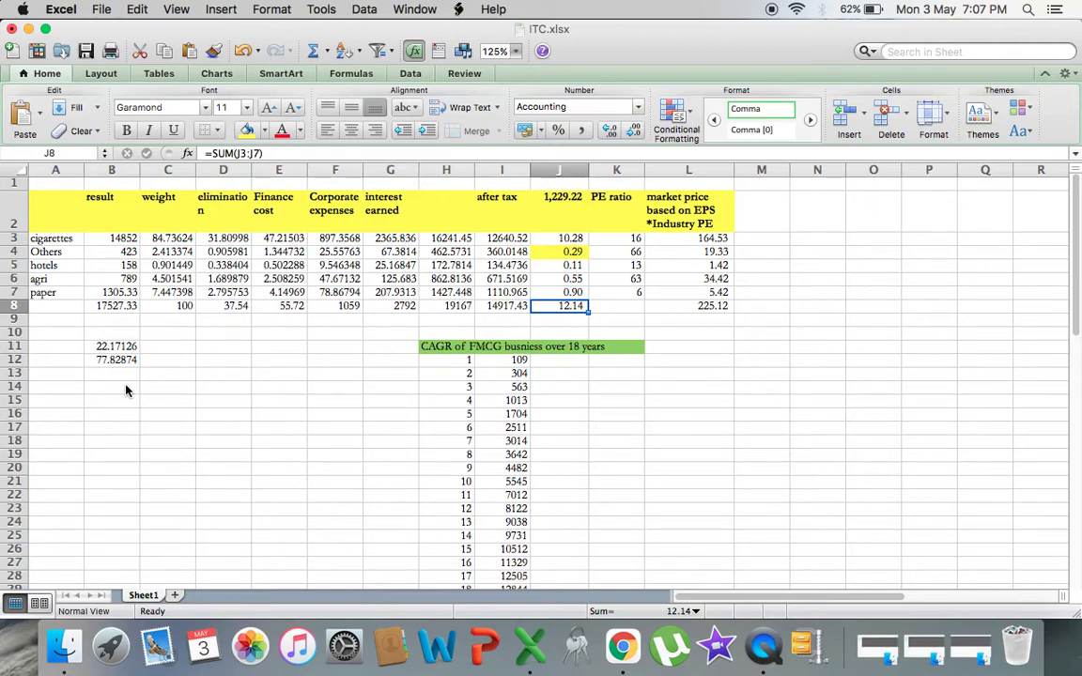
Step: Review the industry PE ratios in column K for cigarettes, Others, hotels and agri
key(Right)
key(Up)
key(Up)
key(Up)
key(Up)
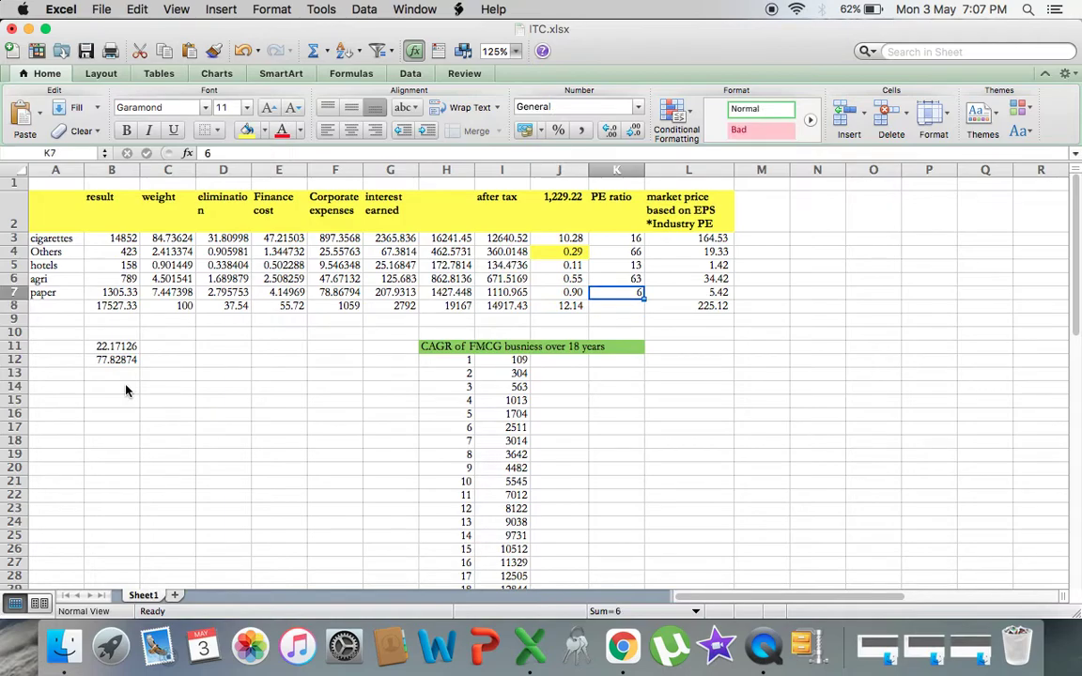
key(Up)
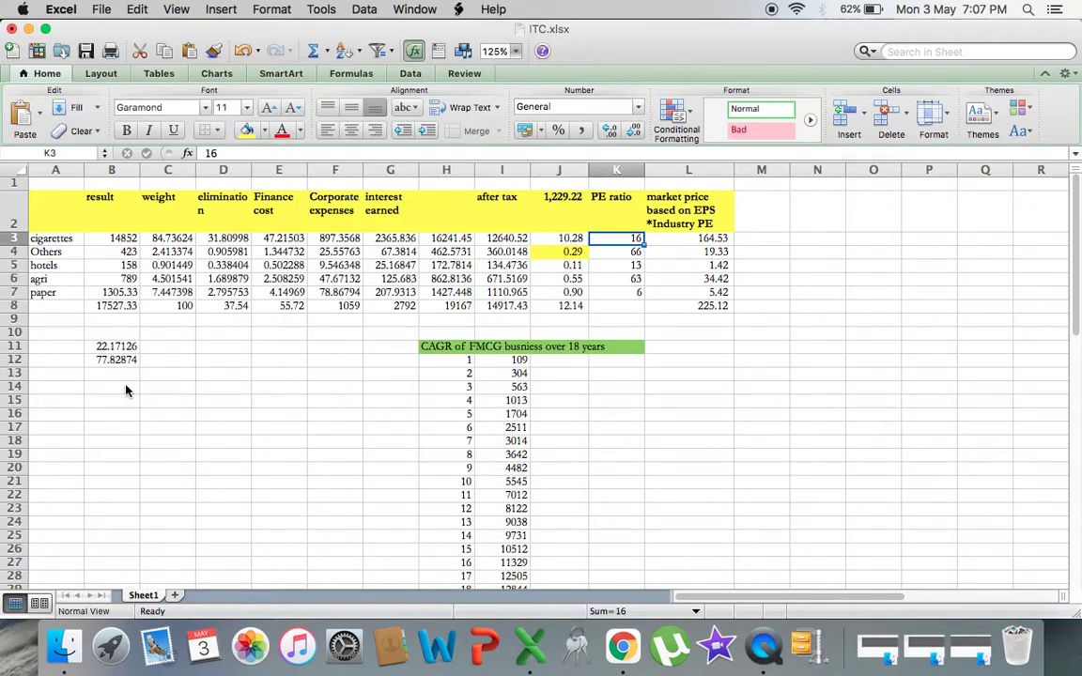
key(Down)
key(Up)
key(Down)
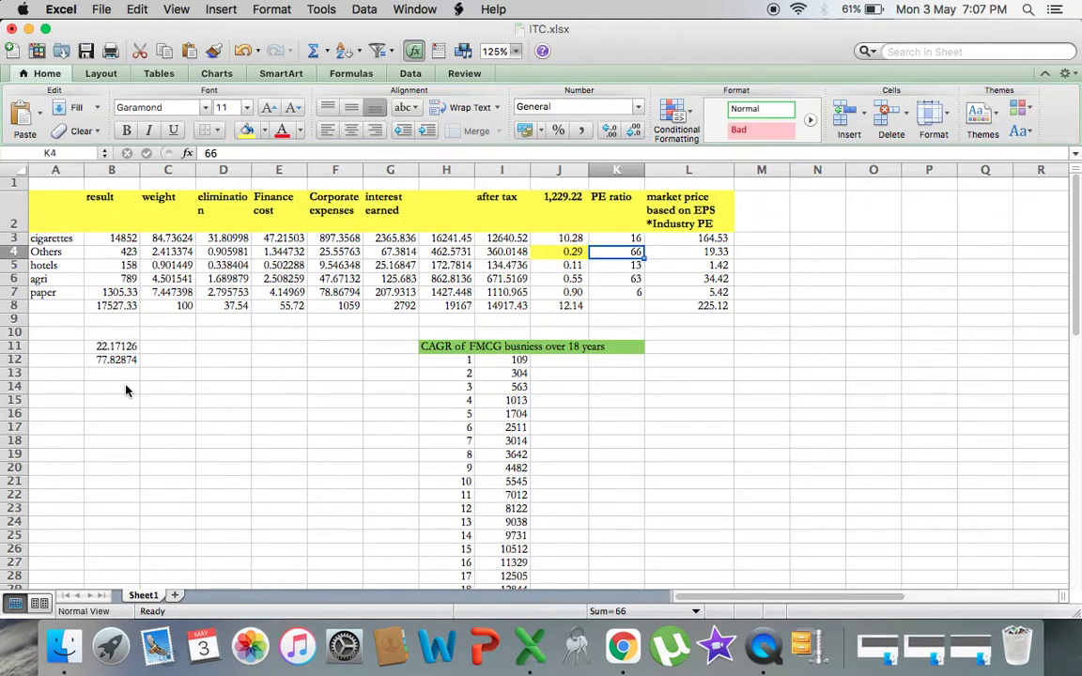
key(Down)
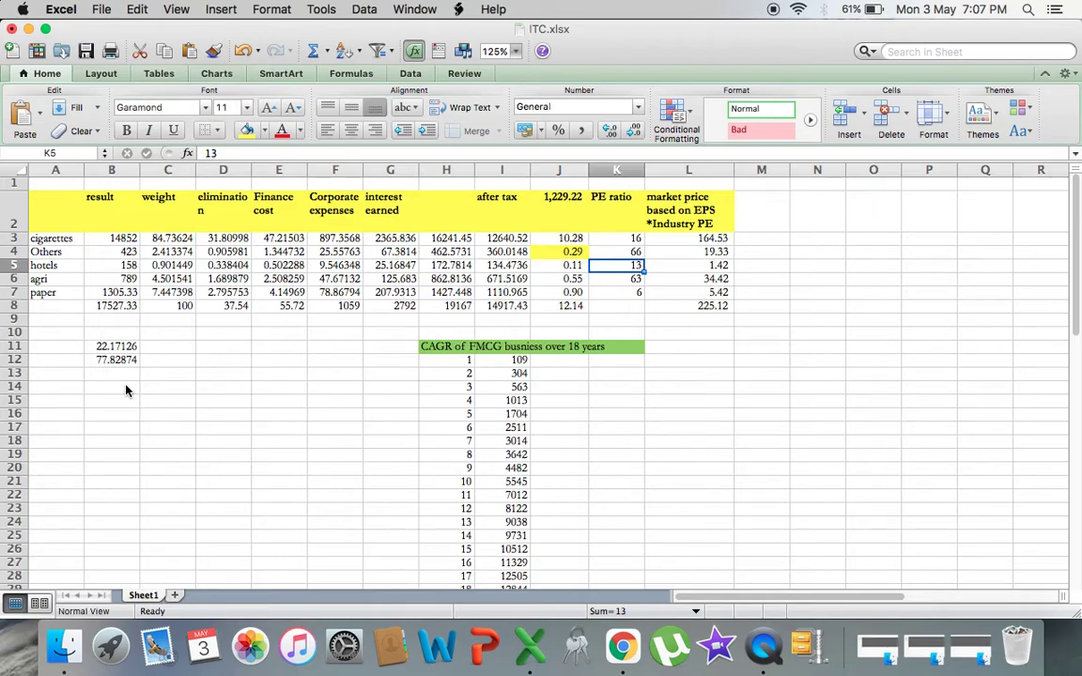
key(Down)
Step: Inspect the segment market prices based on EPS times industry PE and the total in L8
key(Right)
key(Up)
key(Up)
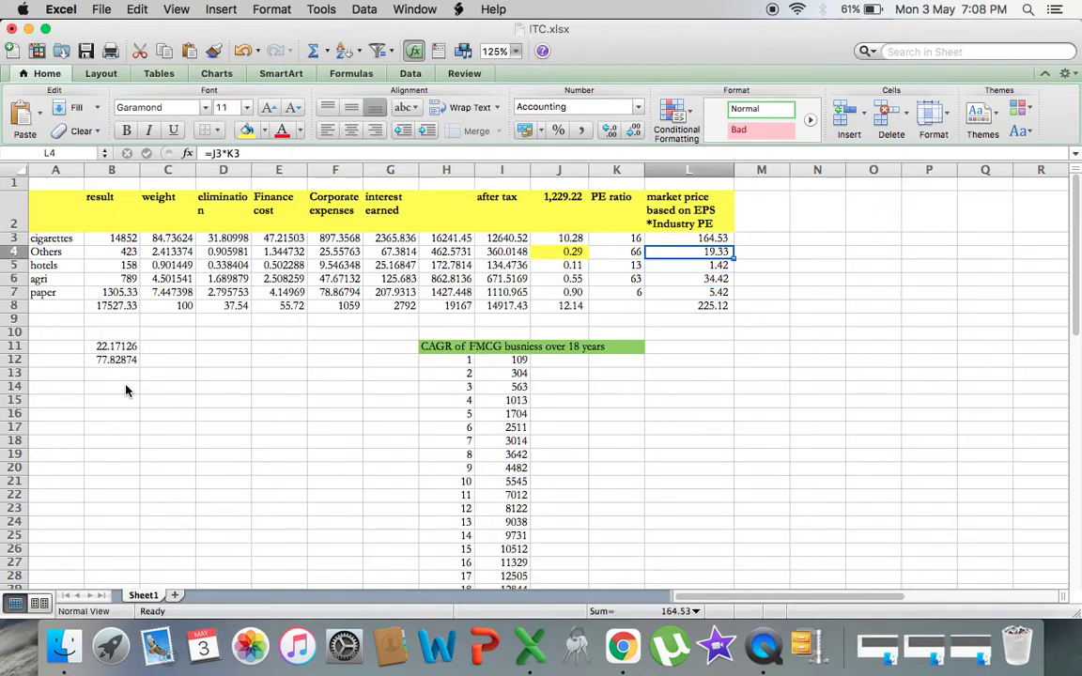
key(Down)
key(Down)
key(Down)
key(Down)
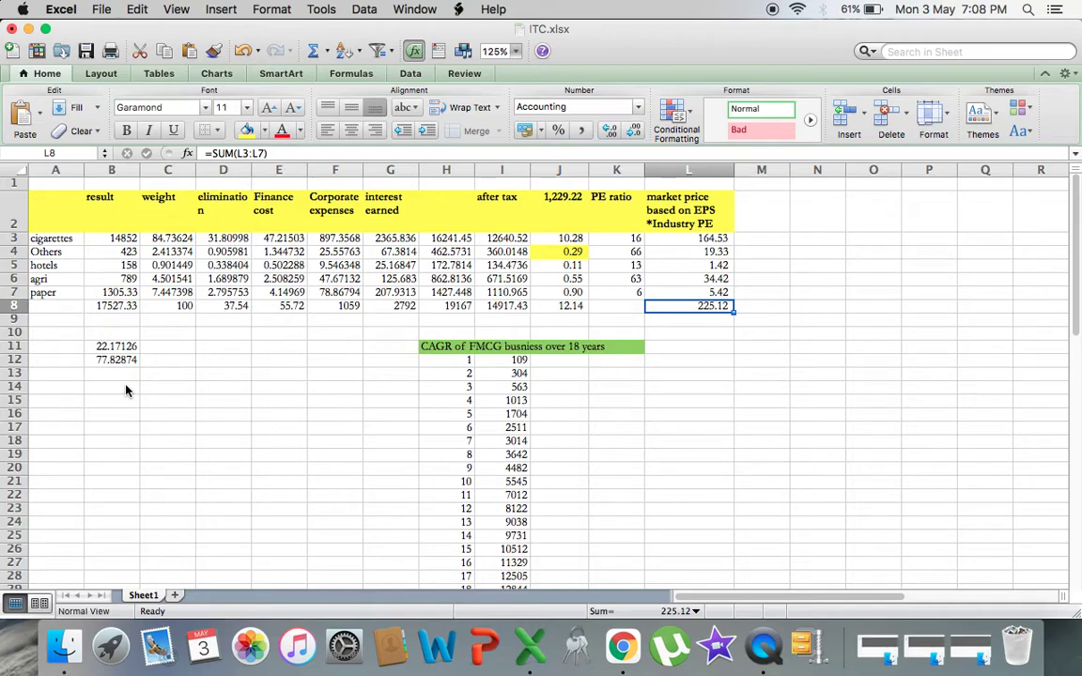
Step: Compare the total EPS in J8 with the Others segment's EPS and market price in row 4
key(Left)
key(Left)
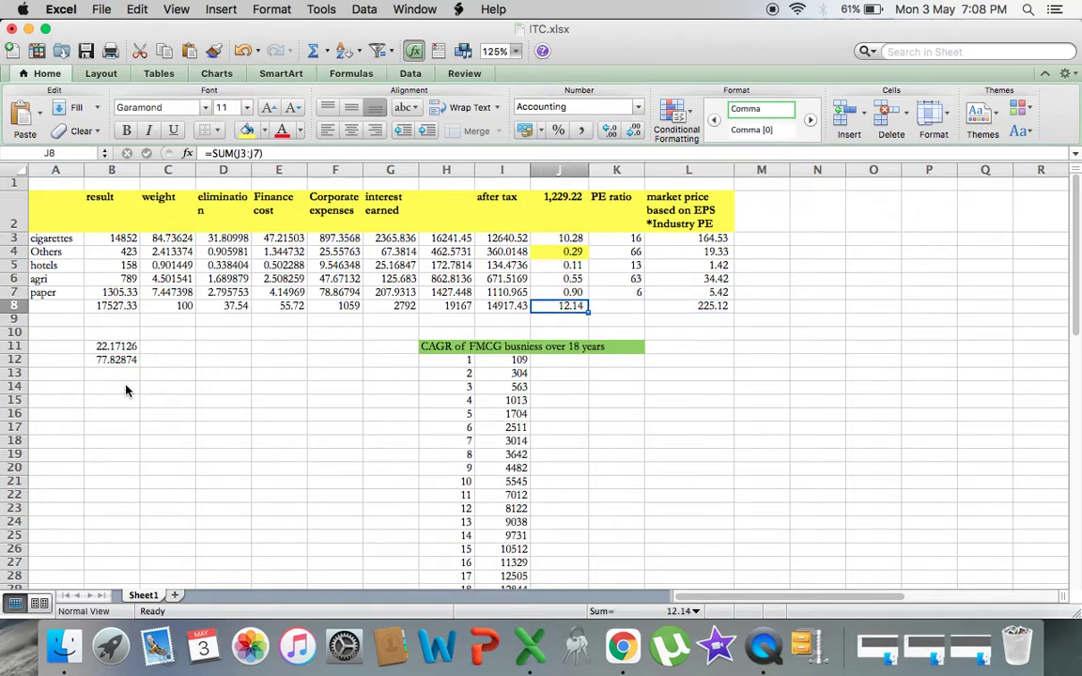
key(Up)
key(Up)
key(Up)
key(Up)
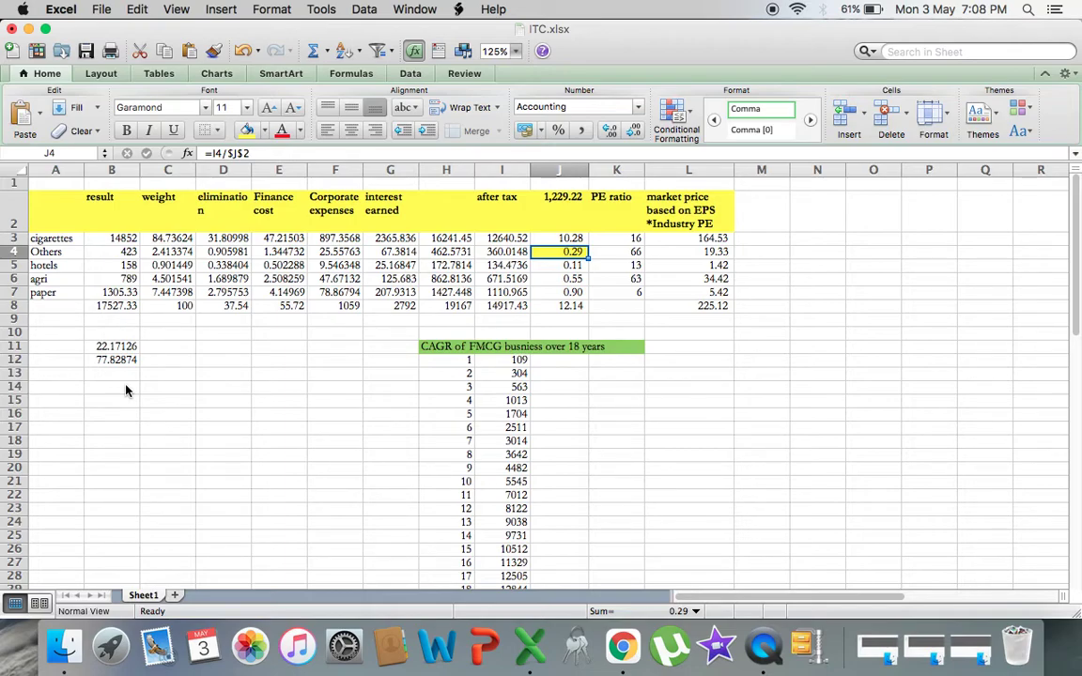
key(Right)
key(Right)
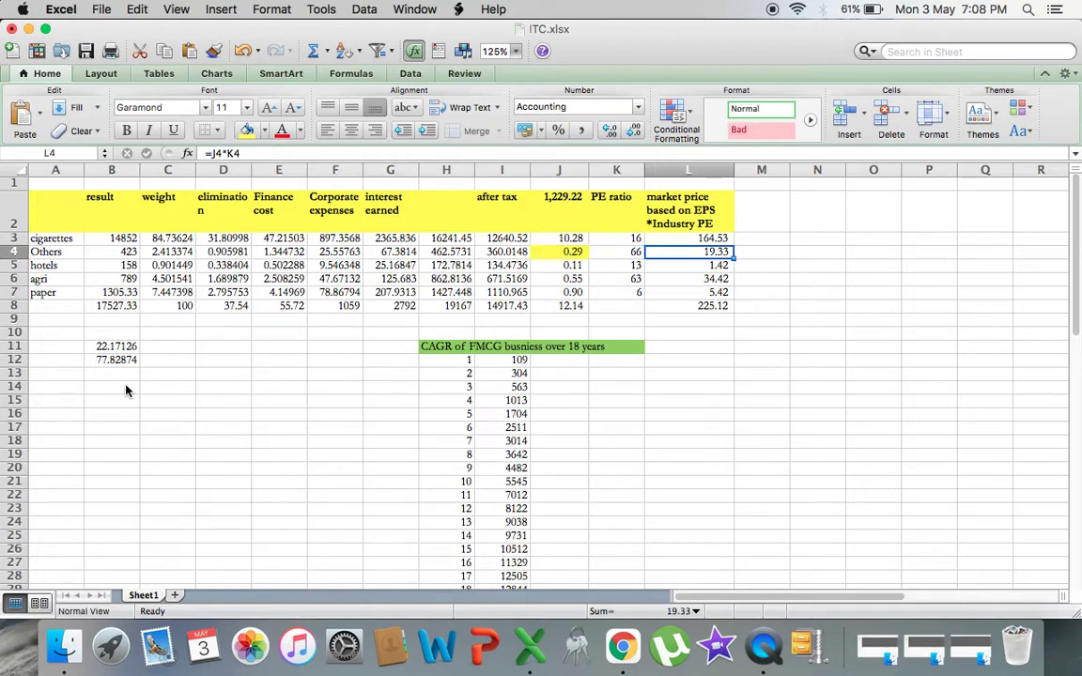
key(Right)
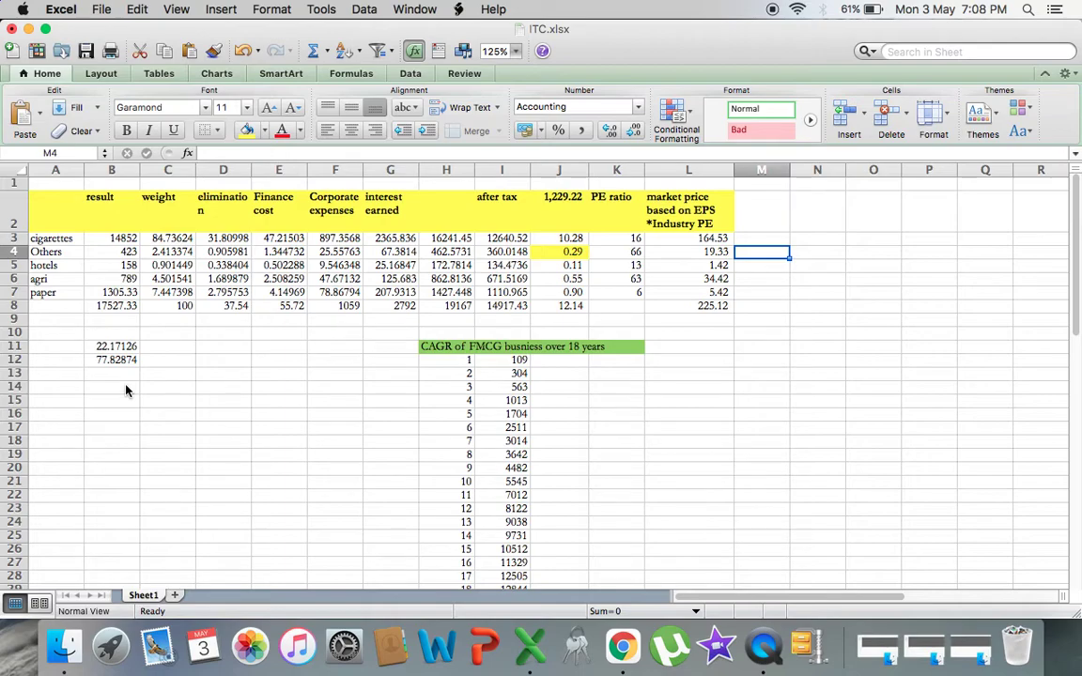
Step: Recheck the Others segment's EPS in J4 against its PE ratio and market price in L4
key(Left)
key(Left)
key(Left)
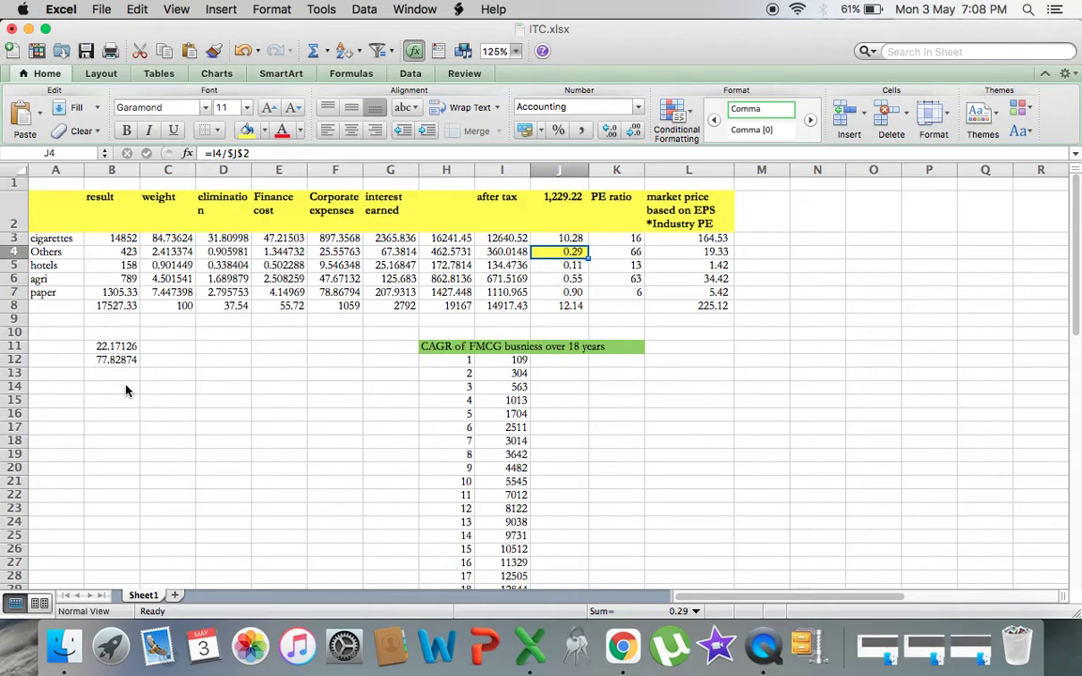
key(Right)
key(Right)
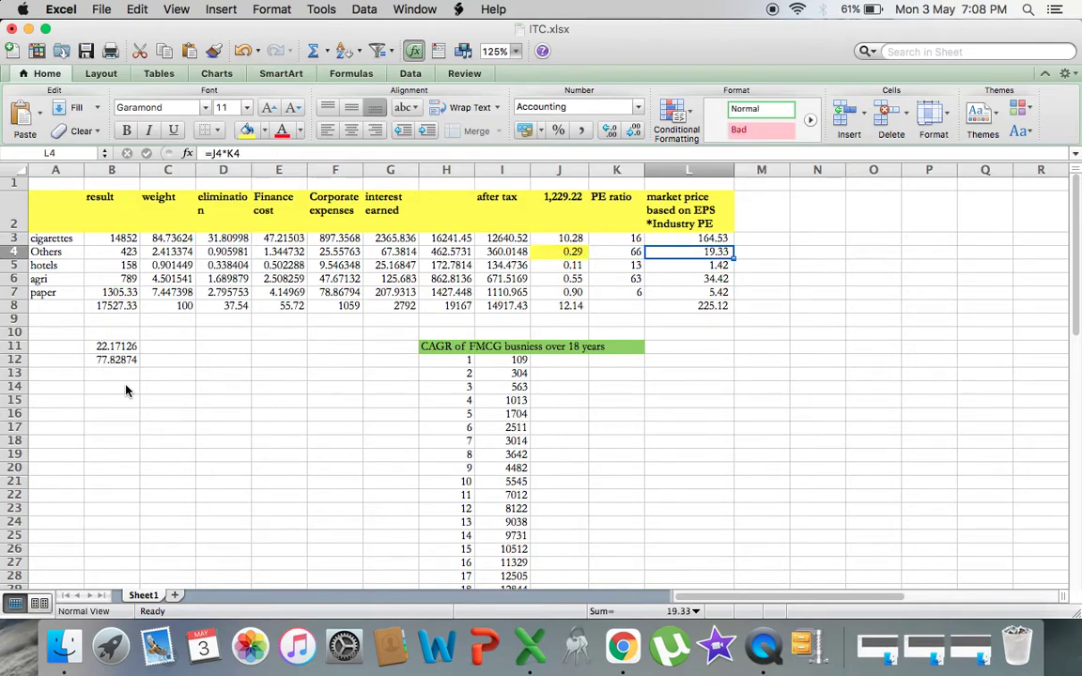
key(Left)
key(Left)
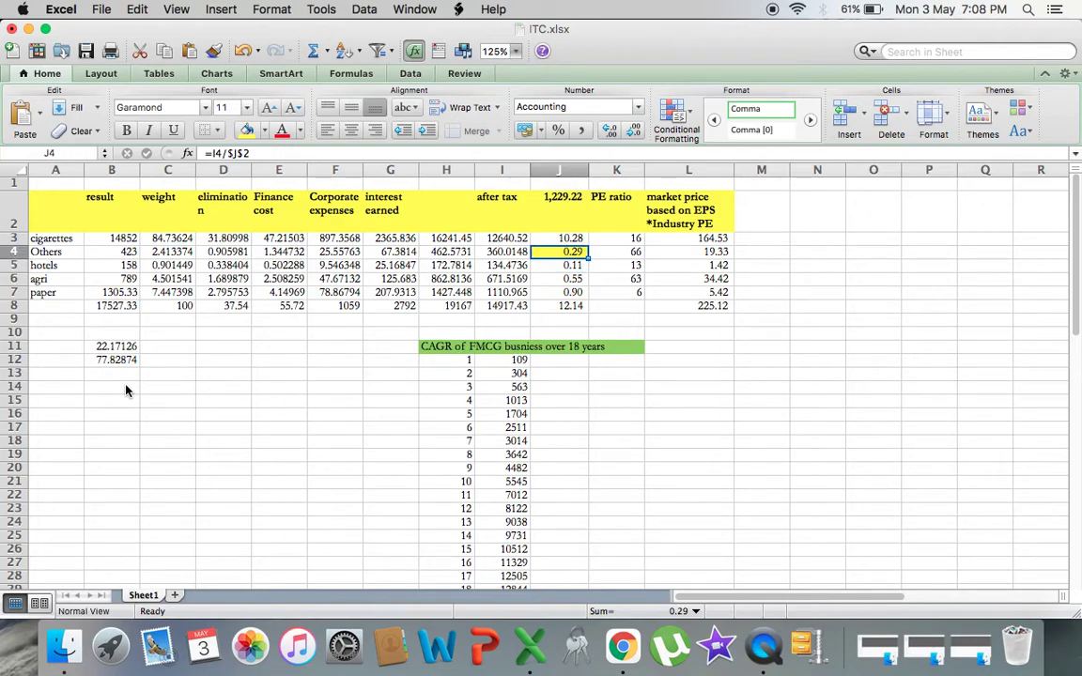
Step: Compare the EPS of hotels, agri and paper with the highlighted Others EPS in J4
key(Down)
key(Down)
key(Down)
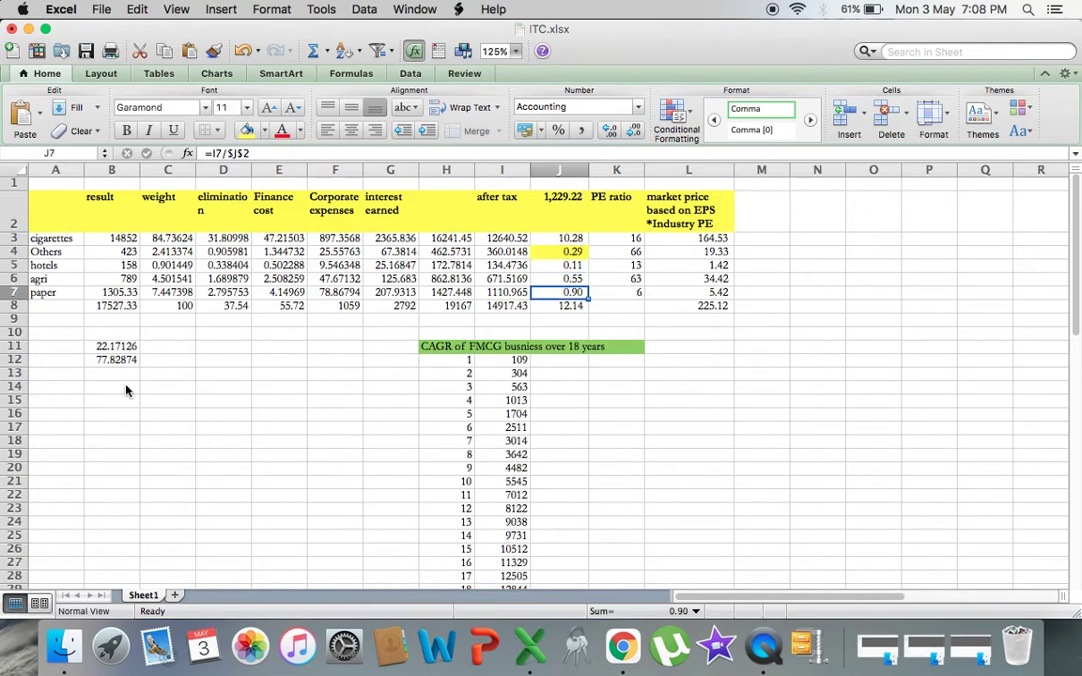
key(Up)
key(Up)
key(Up)
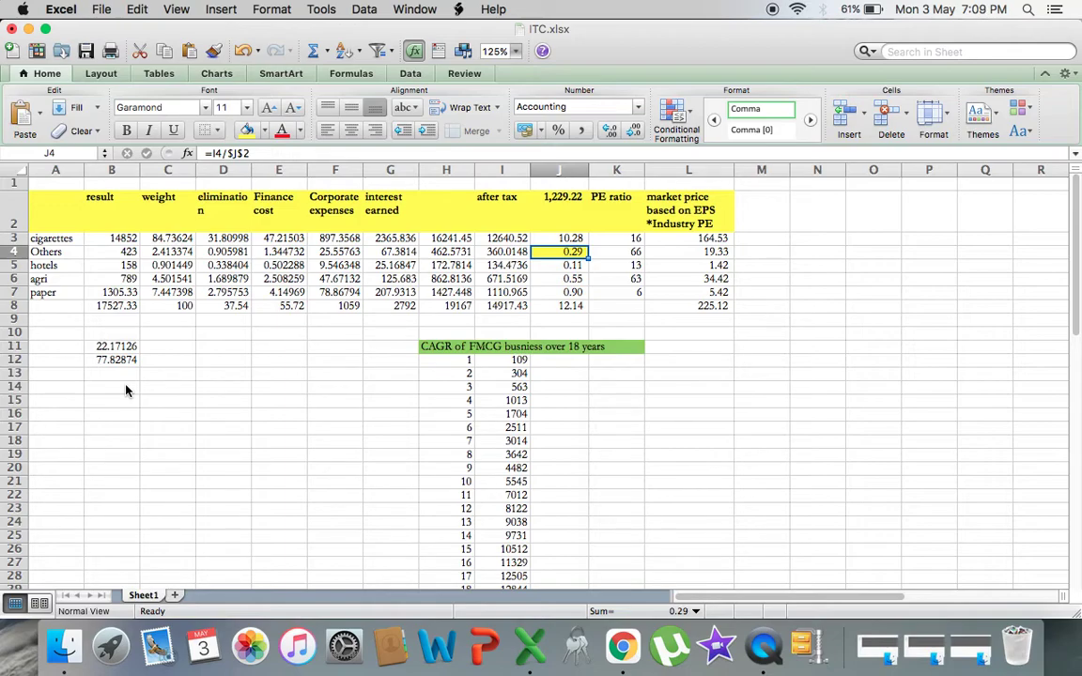
Step: Read through the 18 yearly FMCG business figures in column I down to I29
key(Left)
key(Down)
key(Down)
key(Down)
key(Down)
key(Down)
key(Down)
key(Down)
key(Down)
key(Down)
key(Down)
key(Down)
key(Down)
key(Down)
key(Down)
key(Down)
key(Down)
key(Down)
key(Down)
key(Down)
key(Down)
key(Down)
key(Down)
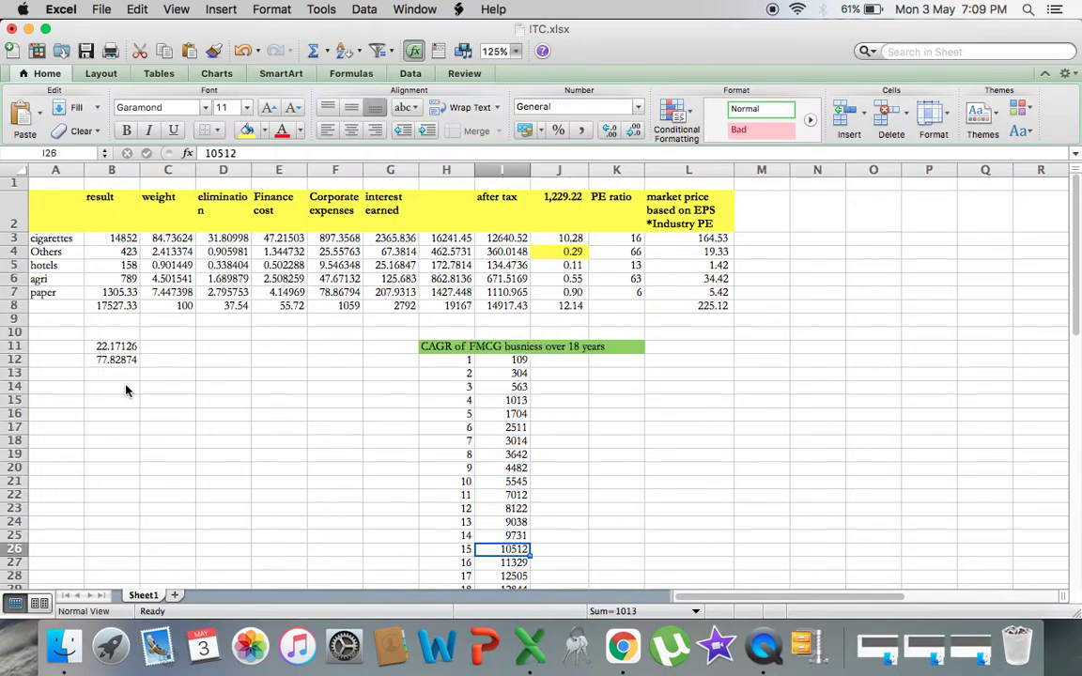
key(Down)
key(Down)
key(Down)
Step: Remove the "_xlfn." prefix from the CAGR formula in I30 so it reads =RRI(18,I12,I29)*100
key(Down)
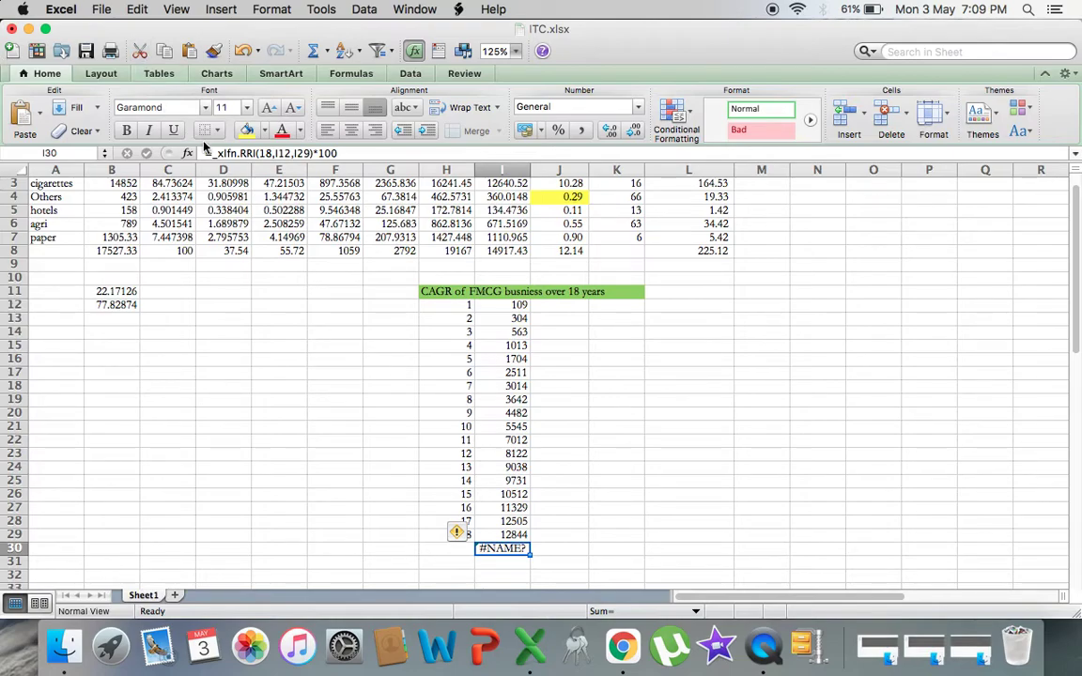
double_click(243, 154)
click(243, 154)
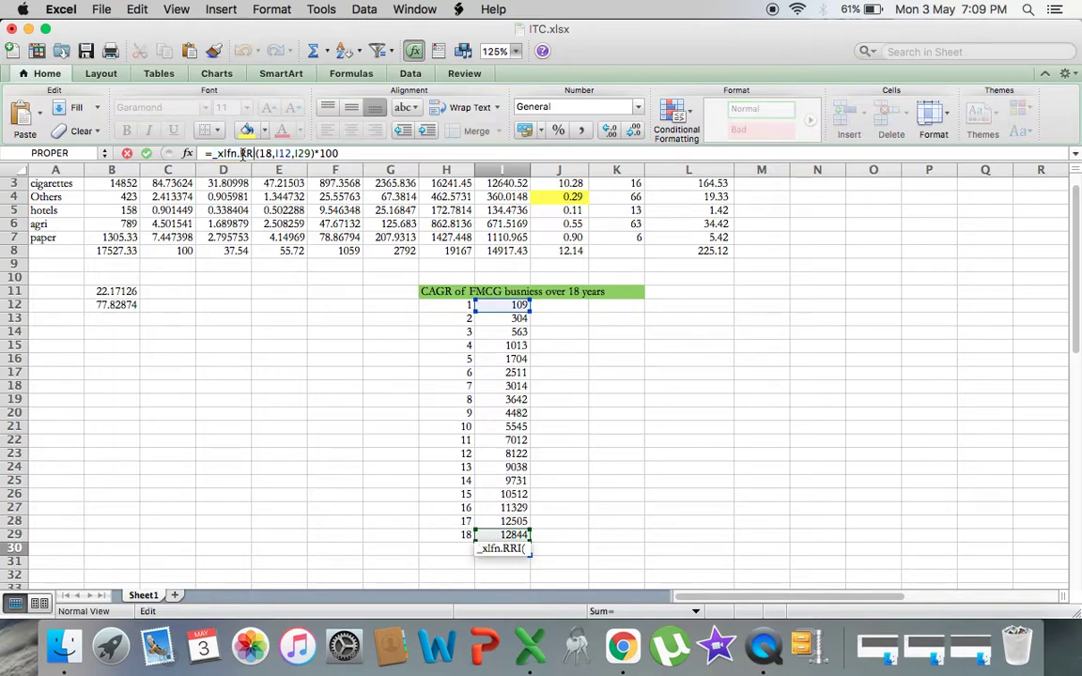
key(BackSpace)
key(BackSpace)
key(BackSpace)
key(BackSpace)
key(BackSpace)
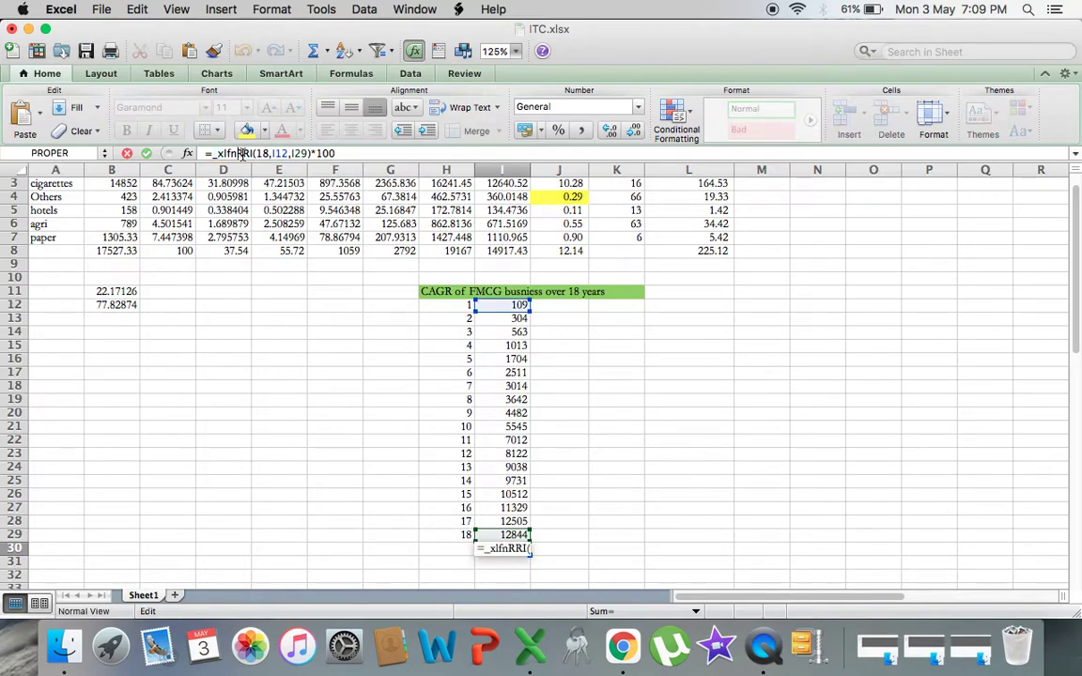
key(BackSpace)
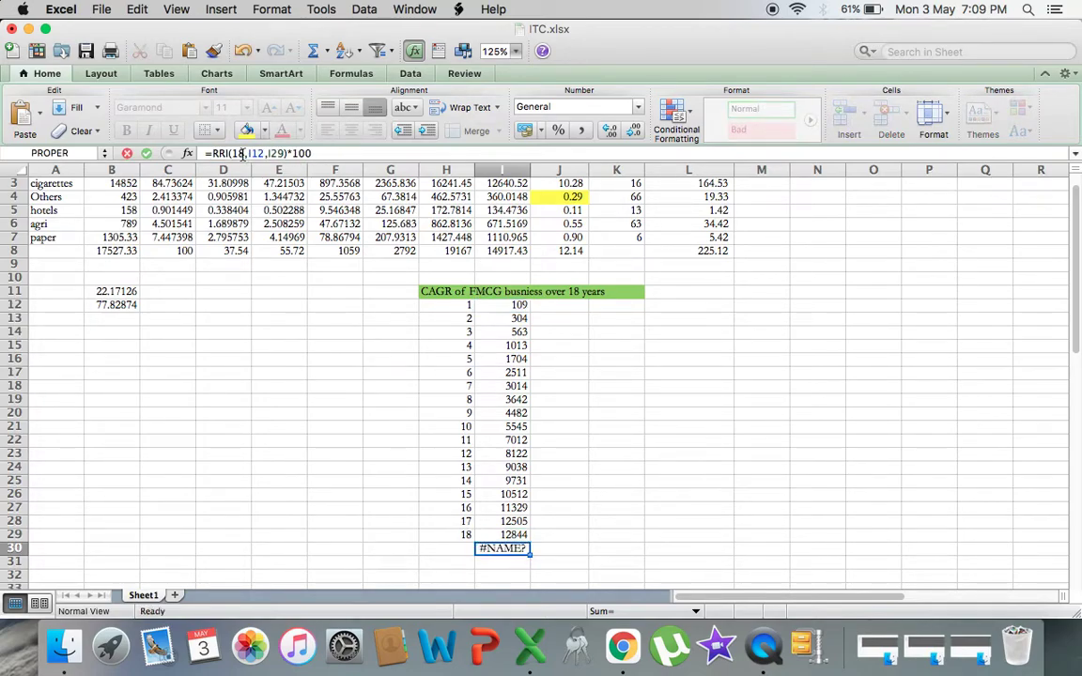
key(Return)
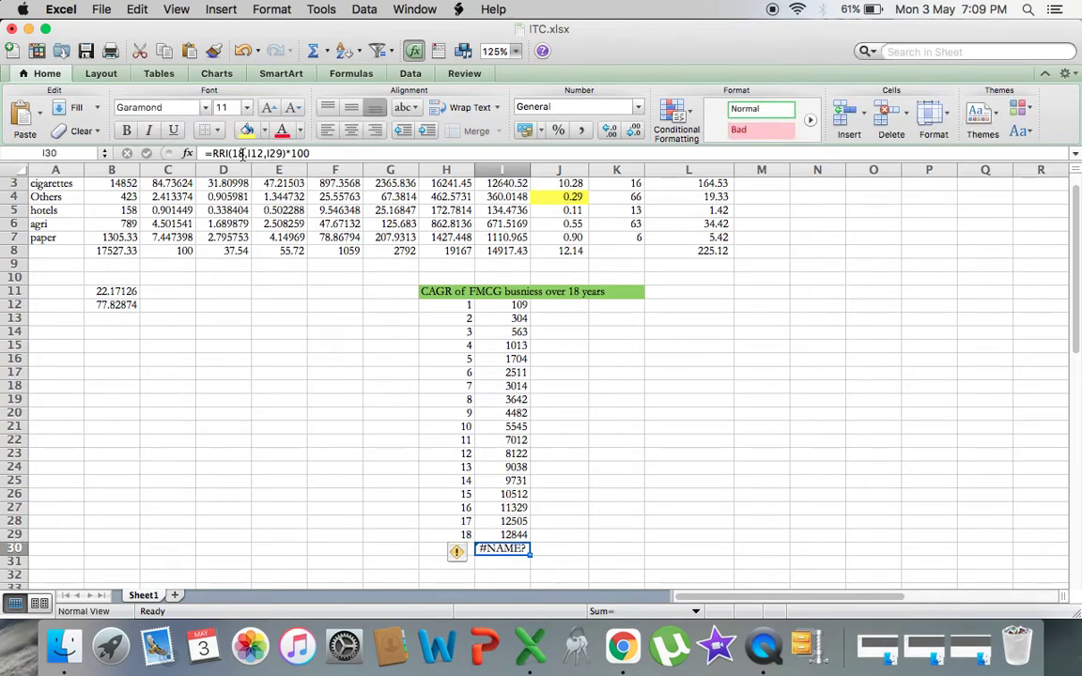
Step: Examine the FMCG growth series again from the first years through year 18 in I29
click(505, 357)
key(Up)
key(Up)
key(Up)
key(Down)
key(Down)
key(Down)
key(Down)
key(Down)
key(Down)
key(Up)
key(Up)
key(Up)
key(Up)
key(Up)
key(Up)
key(Up)
key(Down)
key(Down)
key(Down)
key(Down)
key(Down)
key(Down)
key(Down)
key(Down)
key(Down)
key(Down)
key(Down)
key(Down)
key(Down)
key(Down)
key(Down)
key(Down)
key(Down)
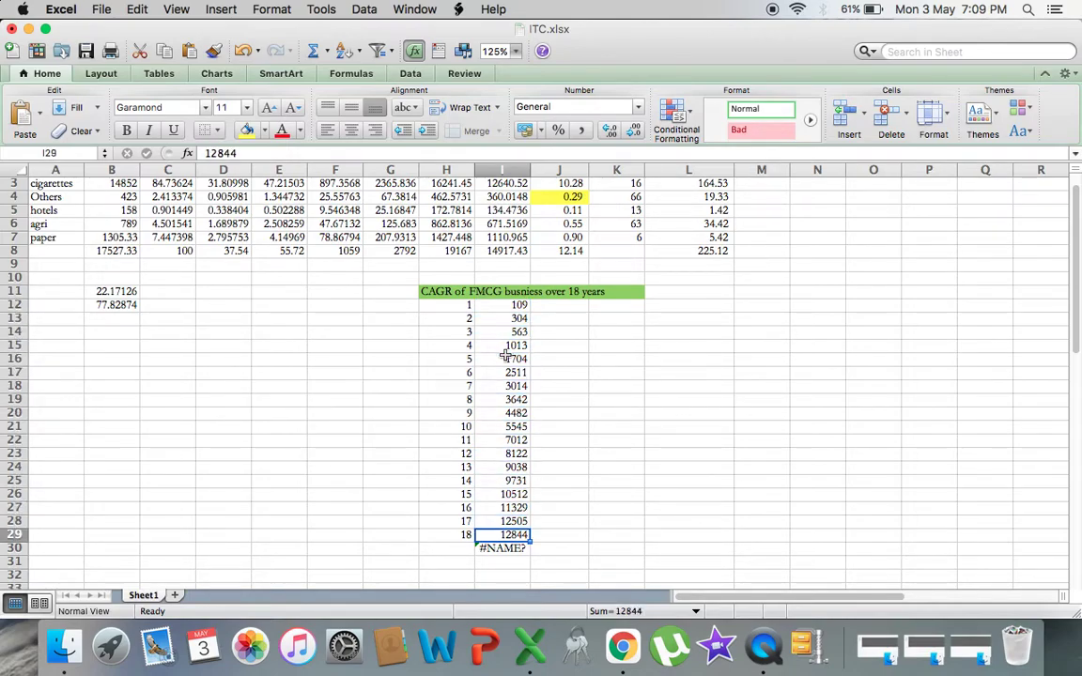
Step: Examine the million stores and coverage table comparing ITC, HUL and Nestle
scroll(505, 357, down, 6)
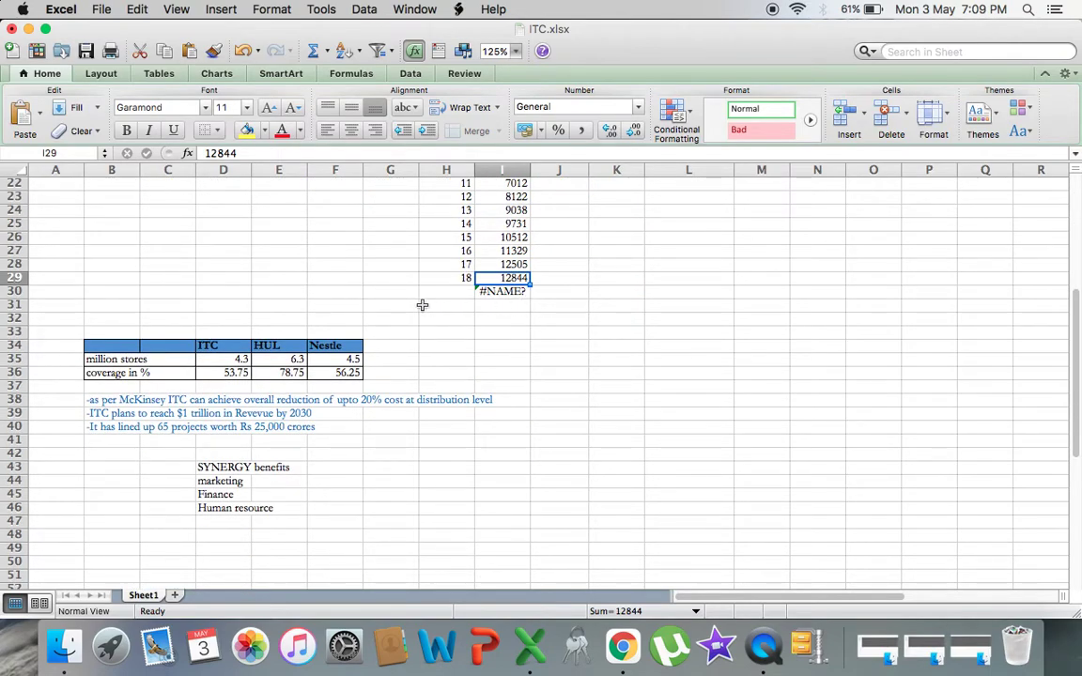
click(337, 335)
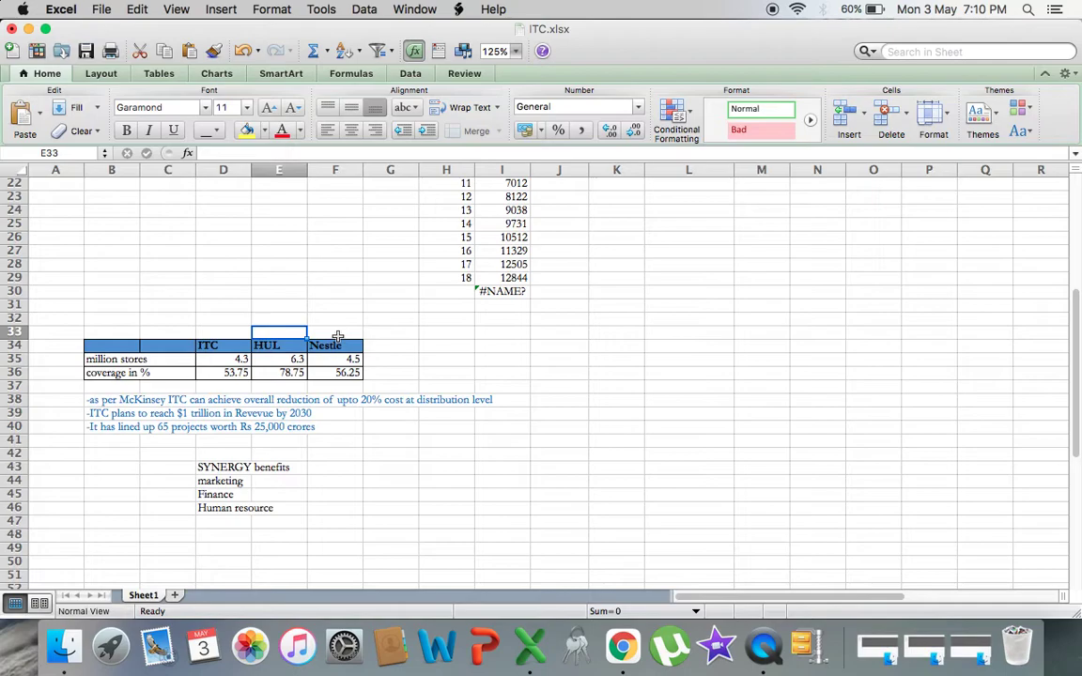
key(Down)
key(Down)
key(Left)
key(Left)
key(Left)
key(Left)
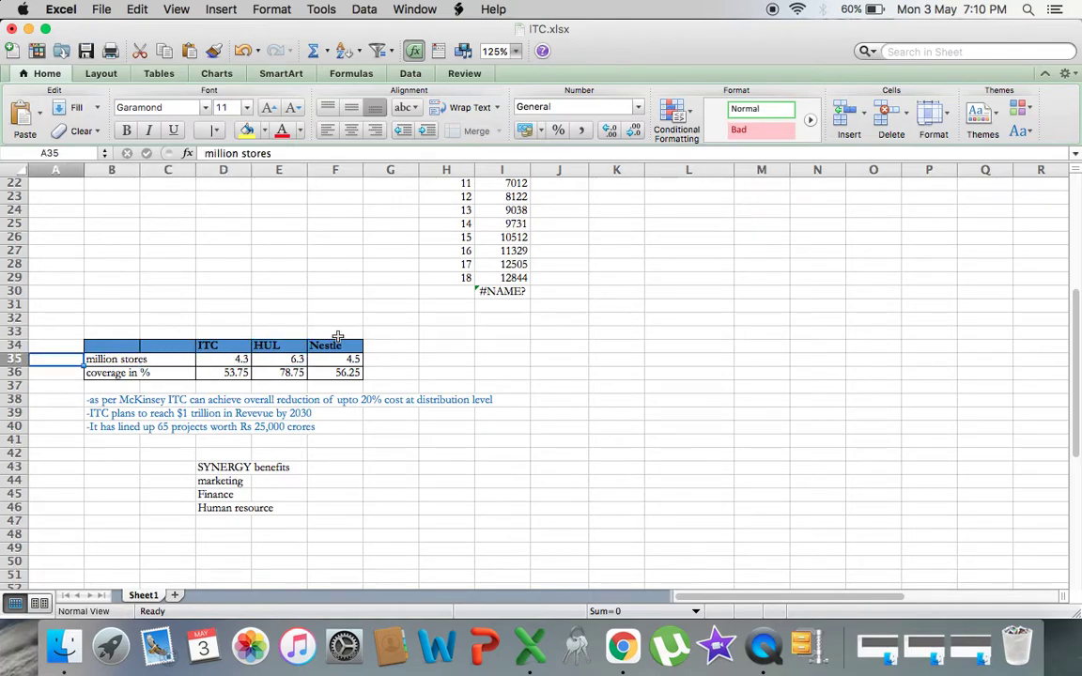
Step: Compare the million stores figure for ITC and the coverage percentages of ITC, HUL and Nestle in row 36
key(Right)
key(Right)
key(Right)
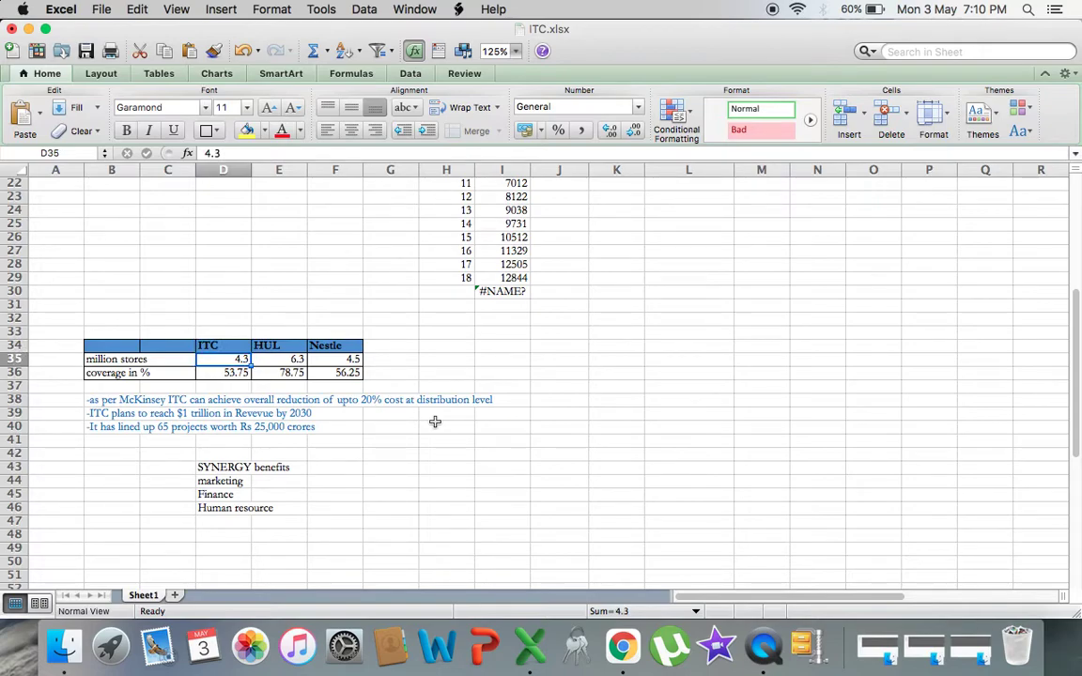
key(Down)
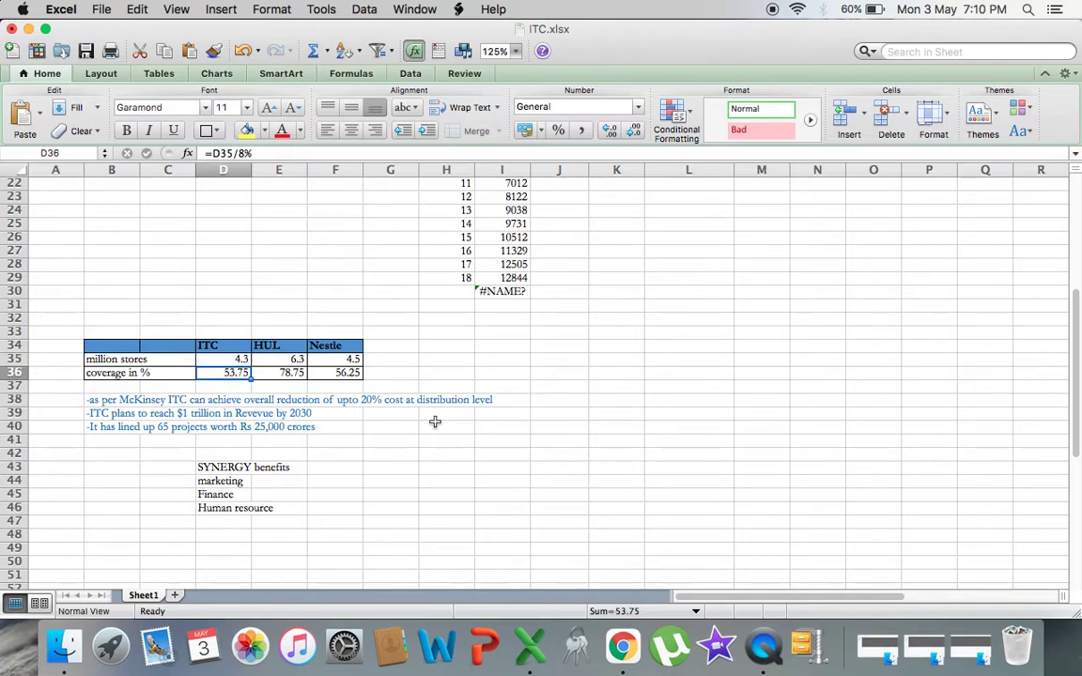
key(Right)
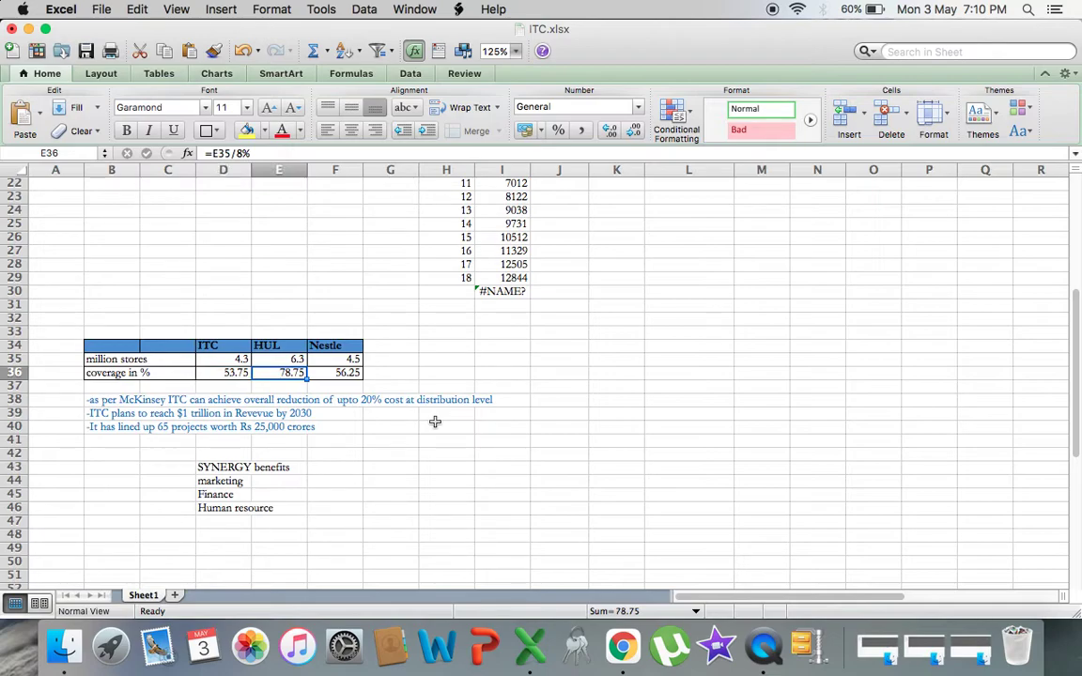
key(Right)
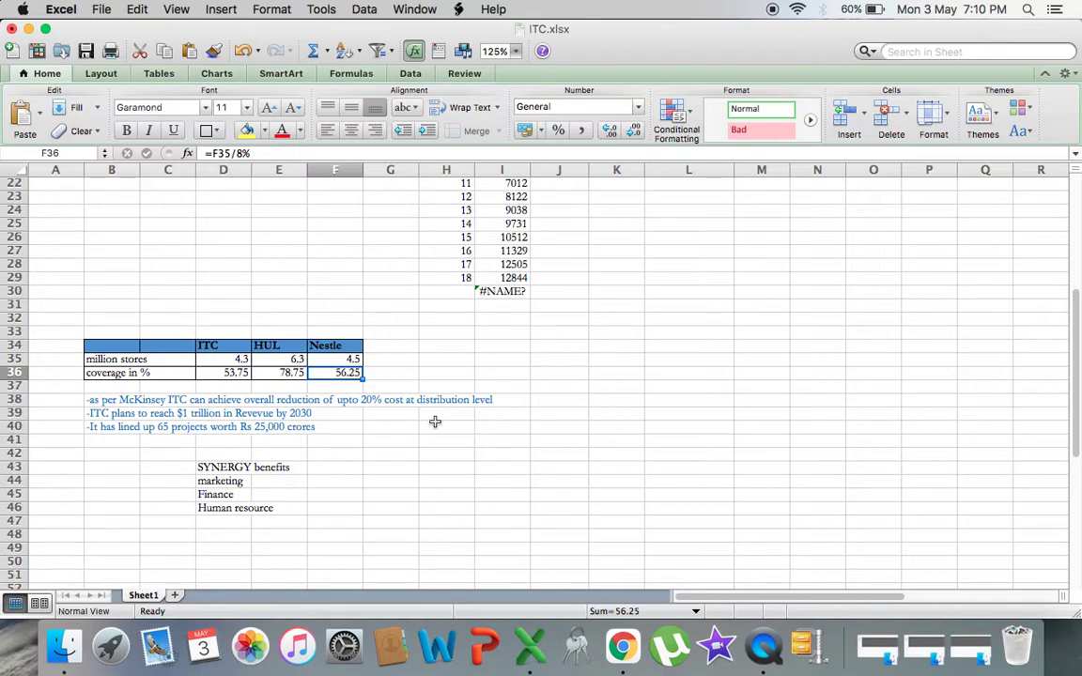
key(Left)
key(Left)
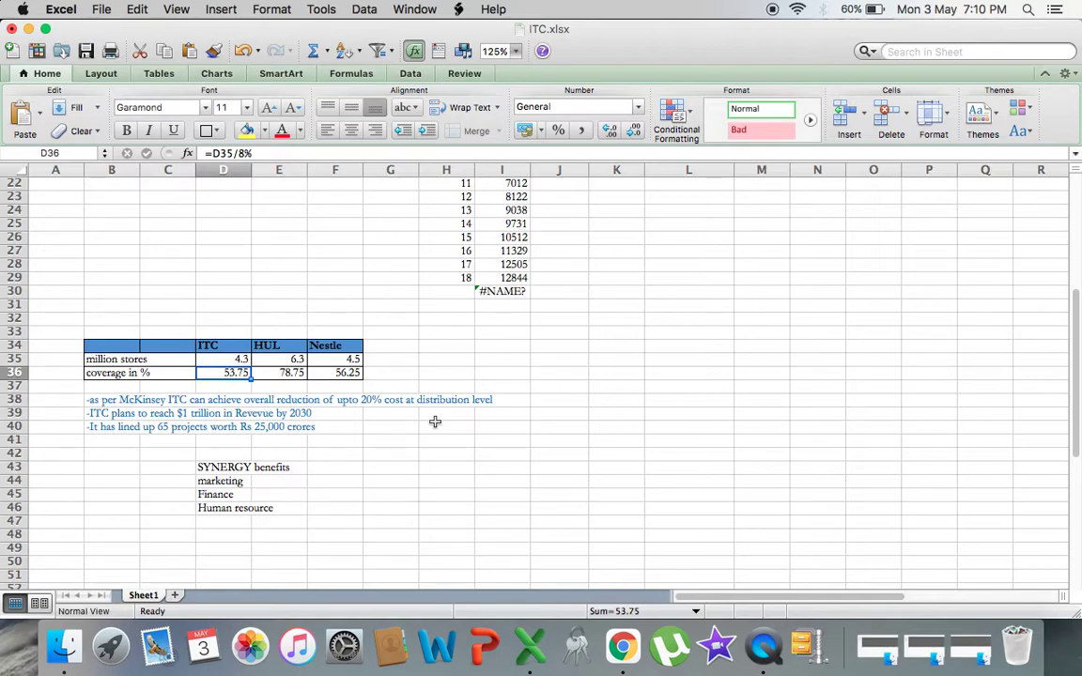
Step: Read the three notes in B38 to B40 on distribution cost reduction, the 2030 revenue plan and the lined-up projects
key(Down)
key(Down)
key(Left)
key(Down)
key(Left)
key(Left)
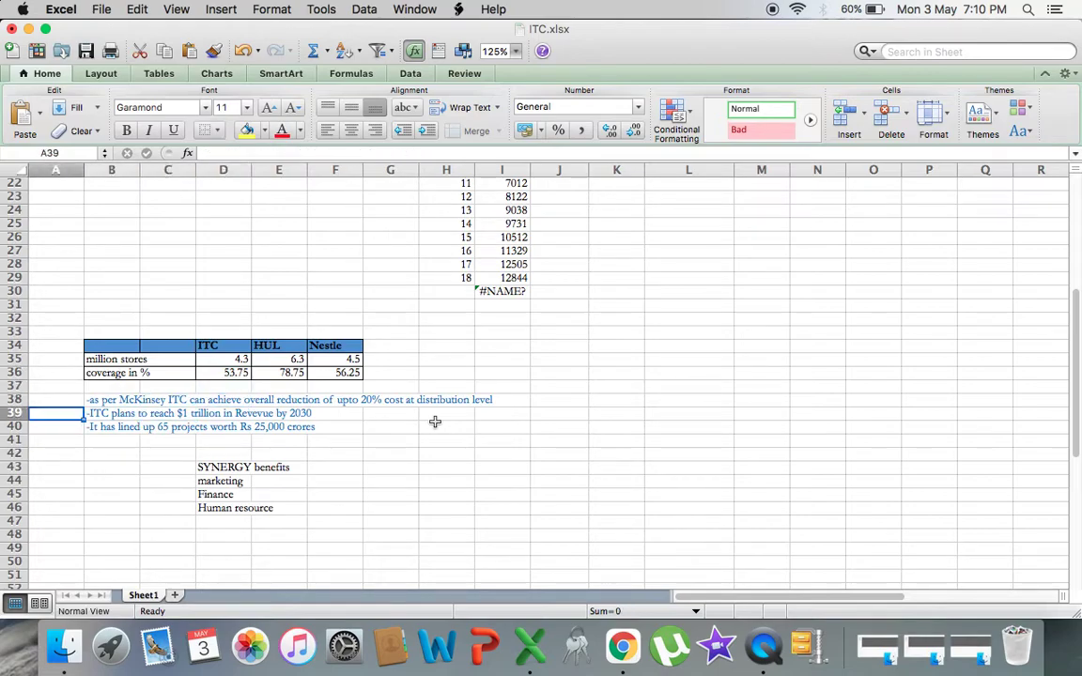
key(Right)
key(Up)
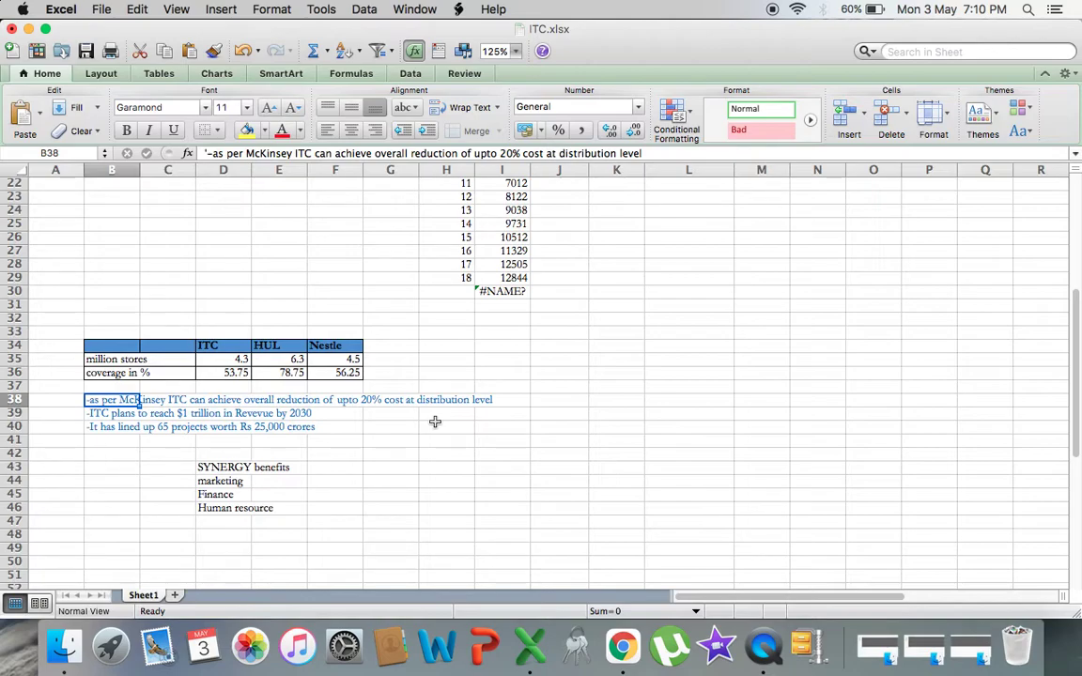
key(Down)
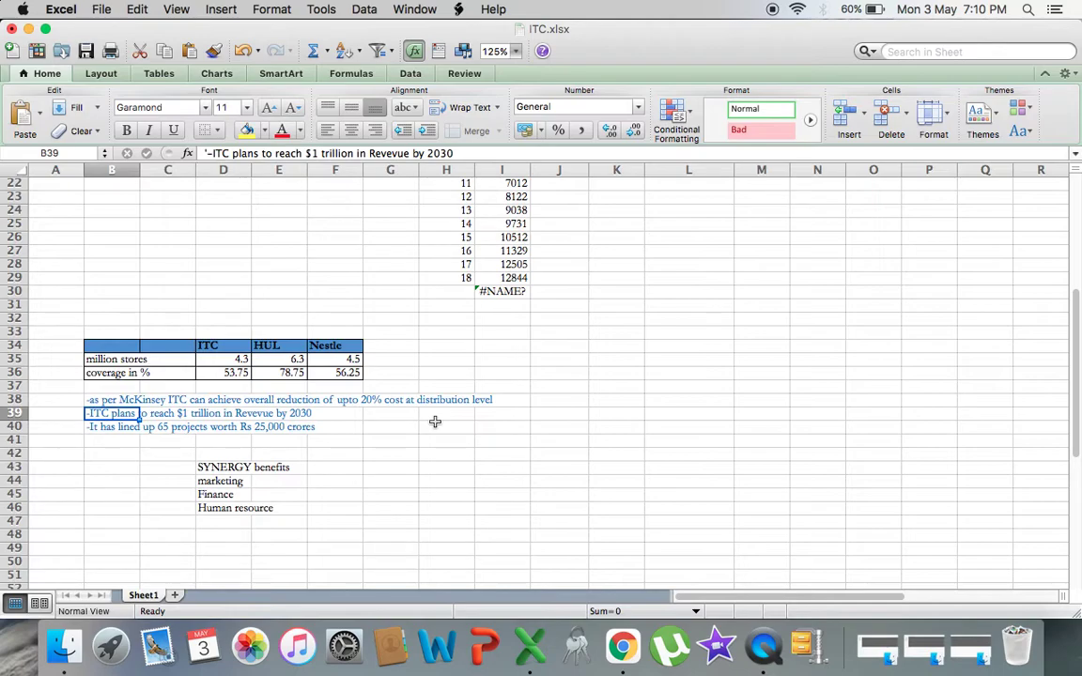
key(Down)
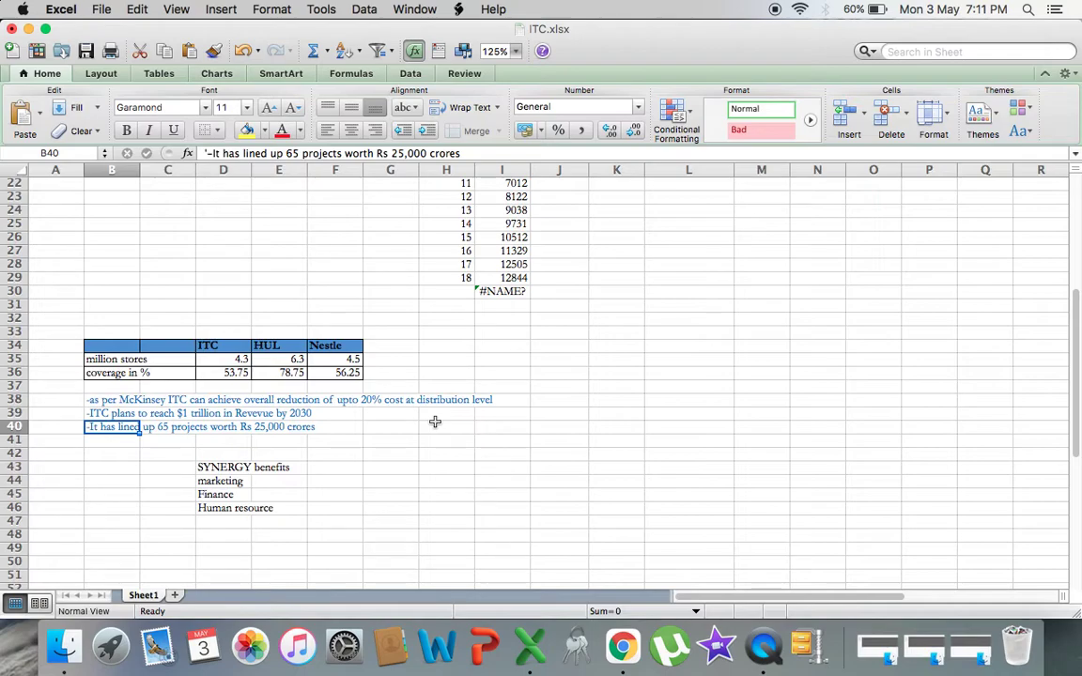
Step: Go to D42 above the SYNERGY benefits list, and switch to the ITC Report and Accounts 2020 PDF in Chrome
key(Right)
key(Right)
key(Down)
key(Down)
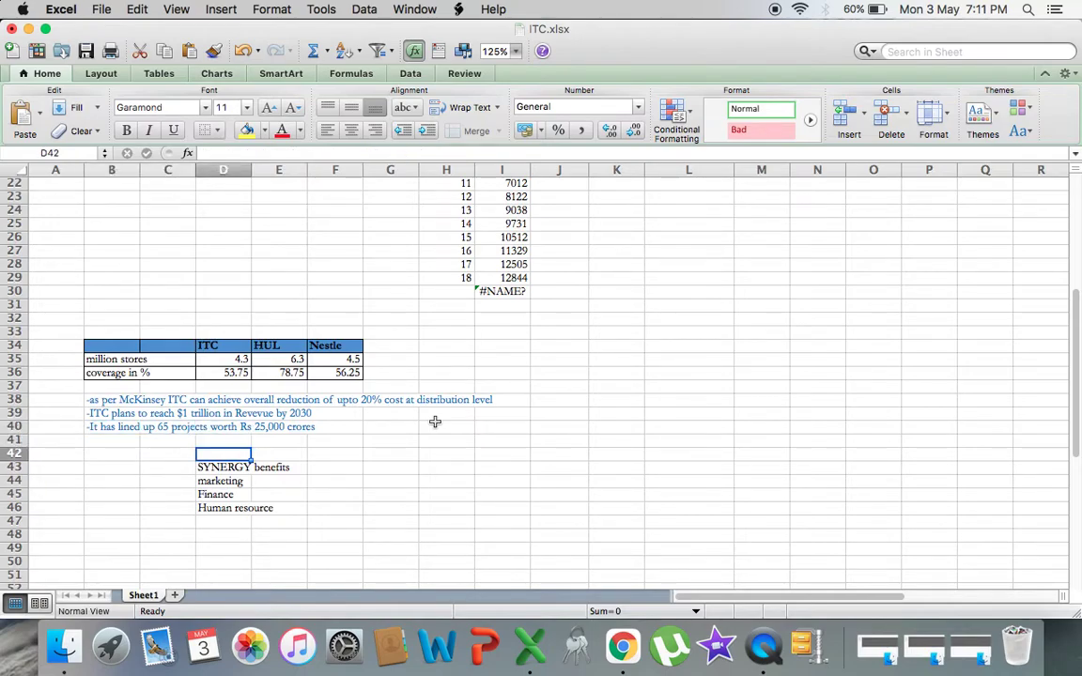
key(ctrl+Left)
key(ctrl+Right)
key(ctrl+Right)
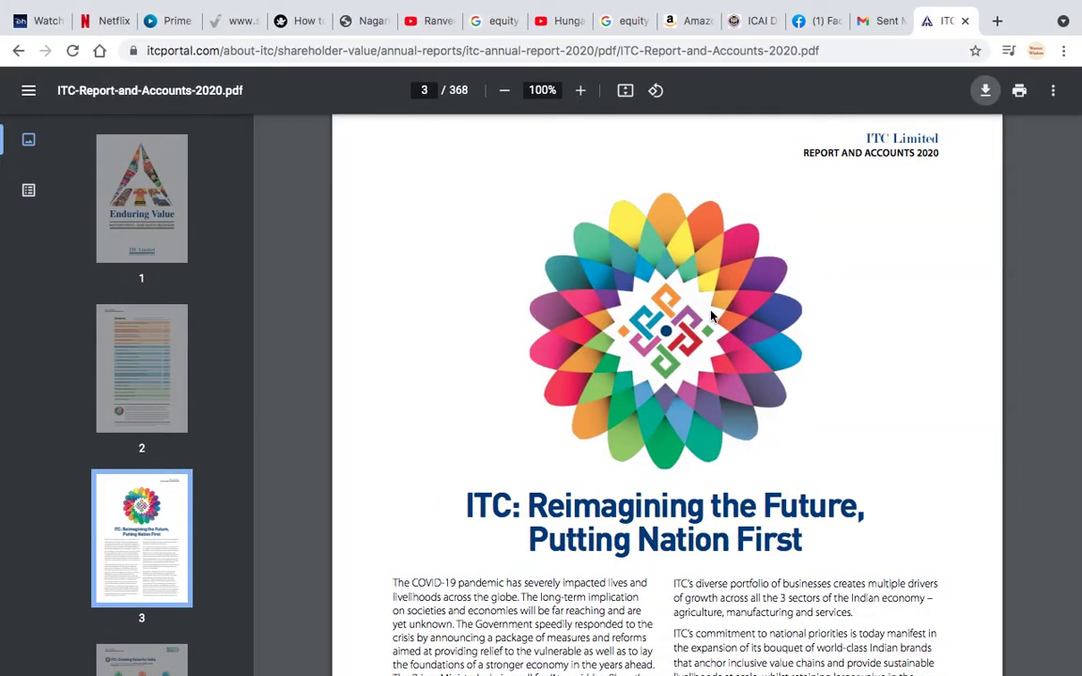
Step: Highlight "represent the synergies between ITC's diverse businesses contributing to its competitiveness." in the mnemonic paragraph on page 2 of the report
scroll(711, 316, up, 5)
scroll(711, 316, up, 5)
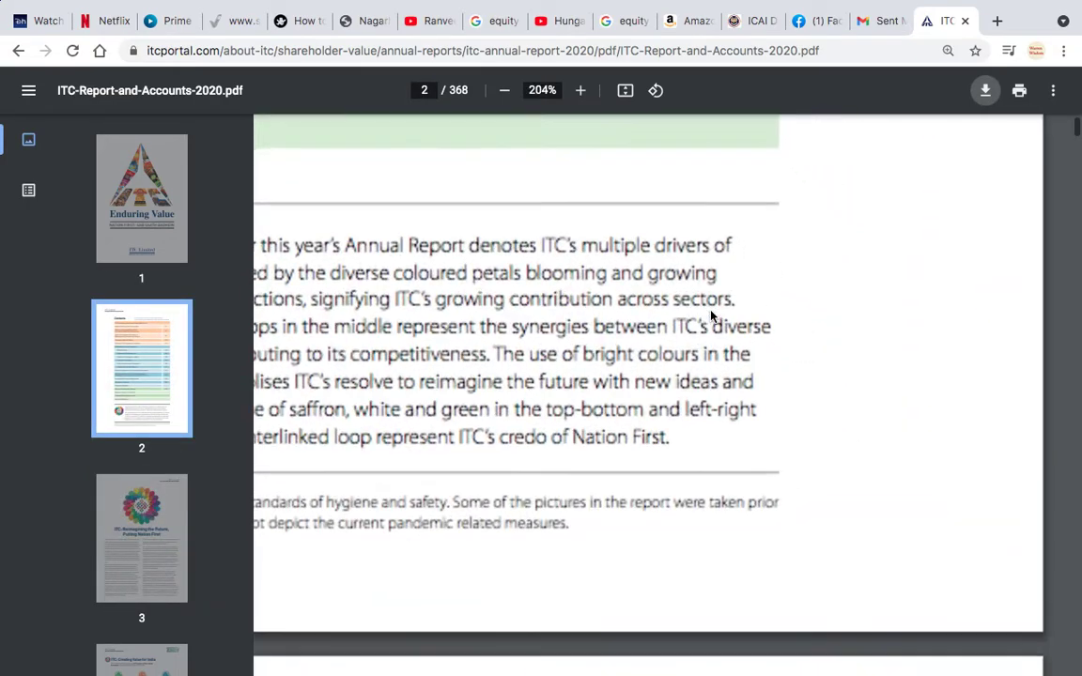
scroll(711, 315, down, 2)
scroll(620, 329, left, 3)
scroll(594, 343, right, 2)
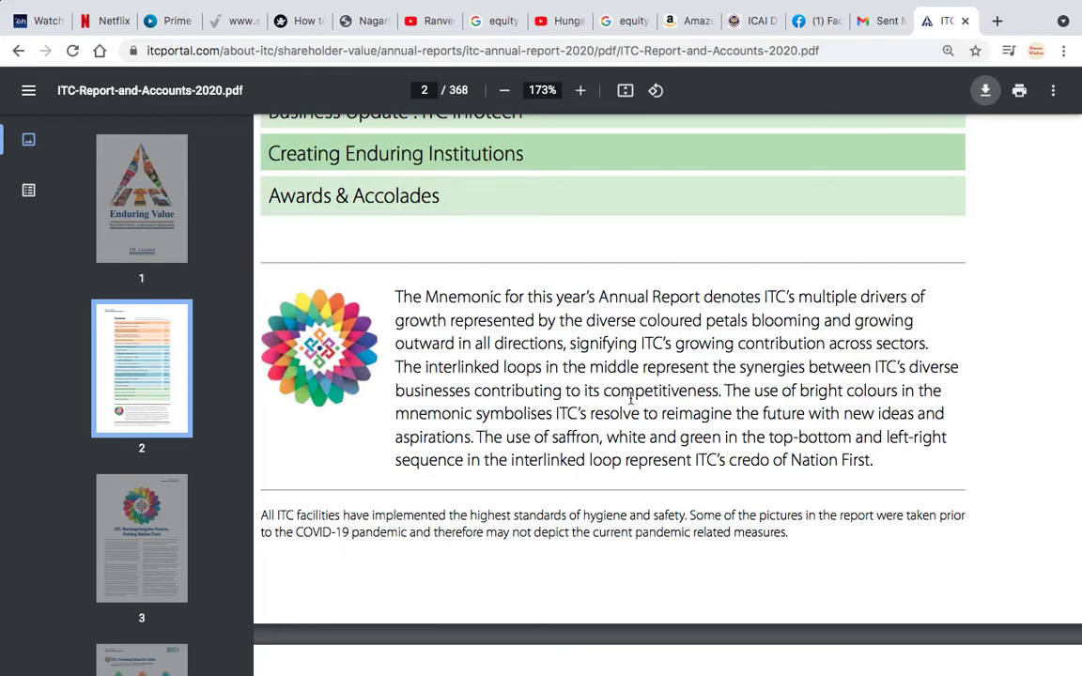
drag(644, 369, 723, 394)
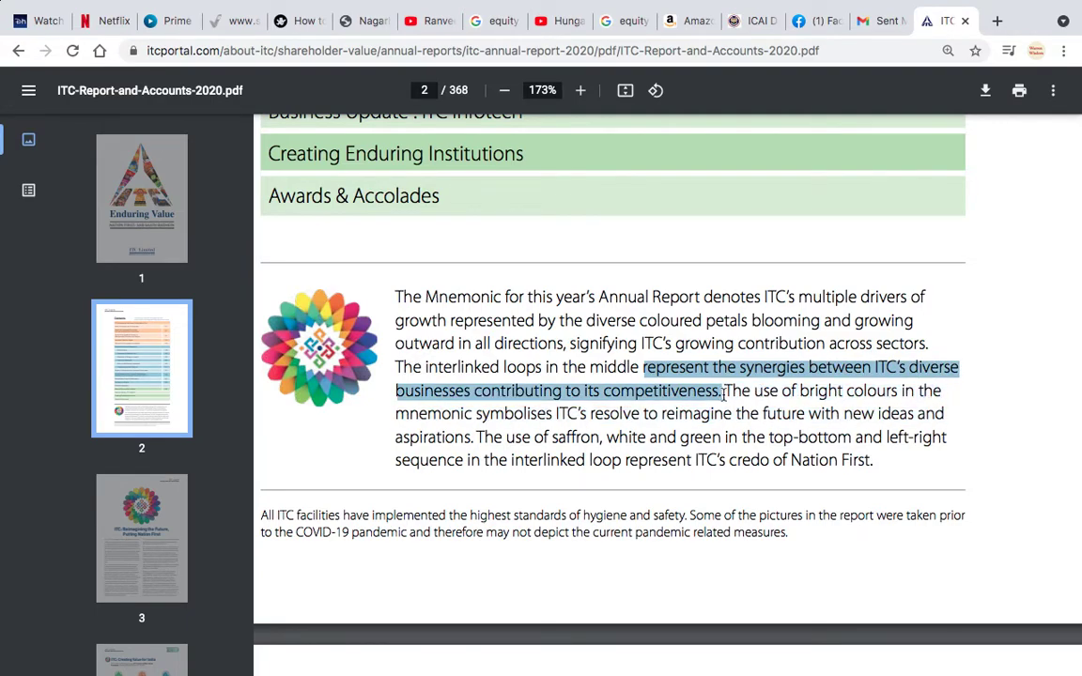
Step: Skim the start of page 3 of the report, and return to the SYNERGY benefits heading in D43 of the Excel workbook
scroll(453, 415, down, 4)
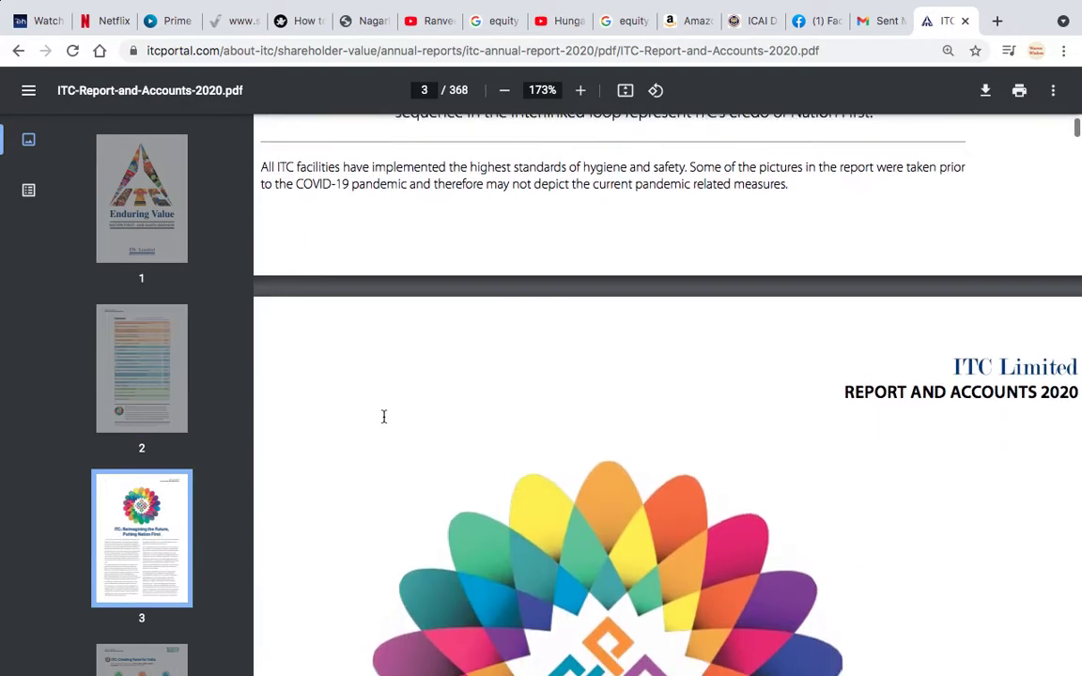
scroll(383, 416, down, 8)
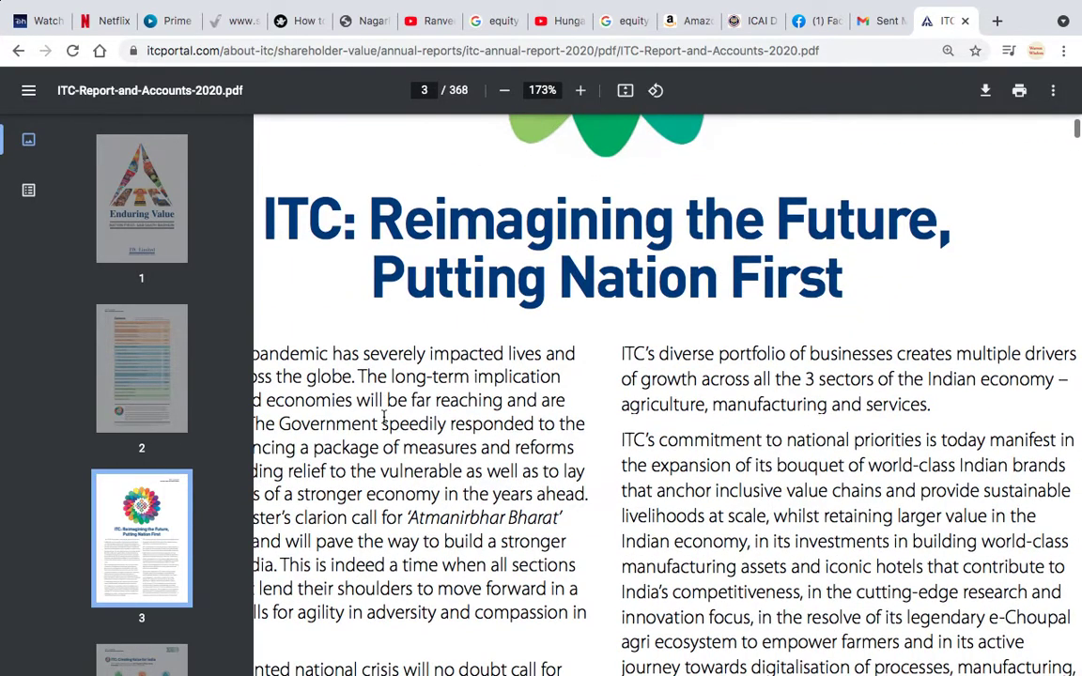
key(ctrl+Left)
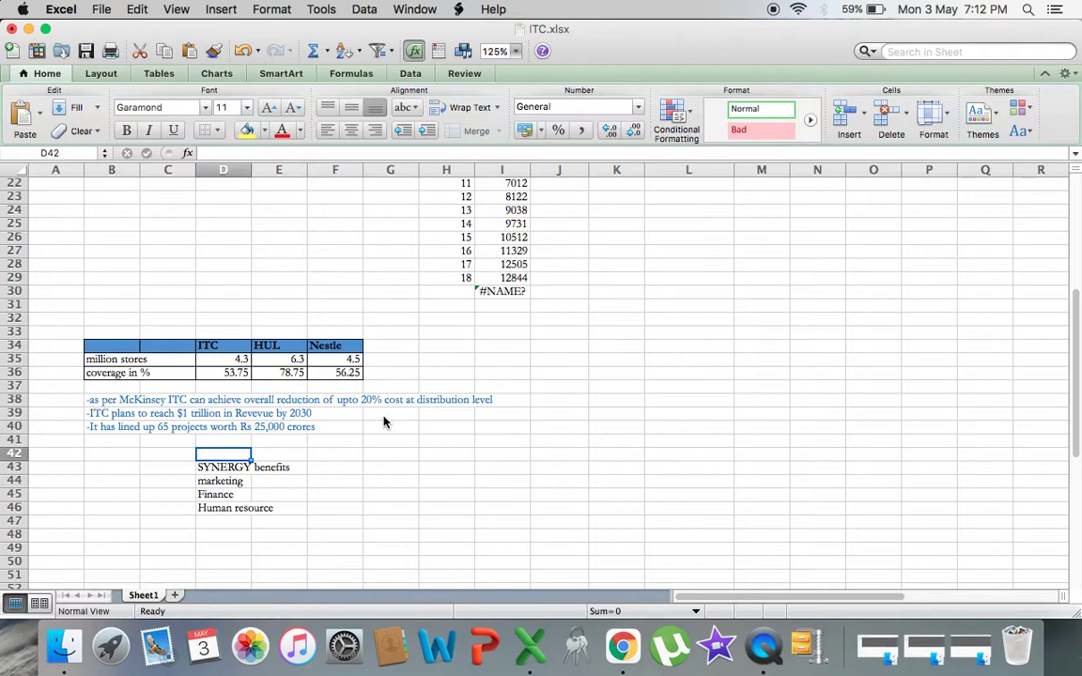
key(Down)
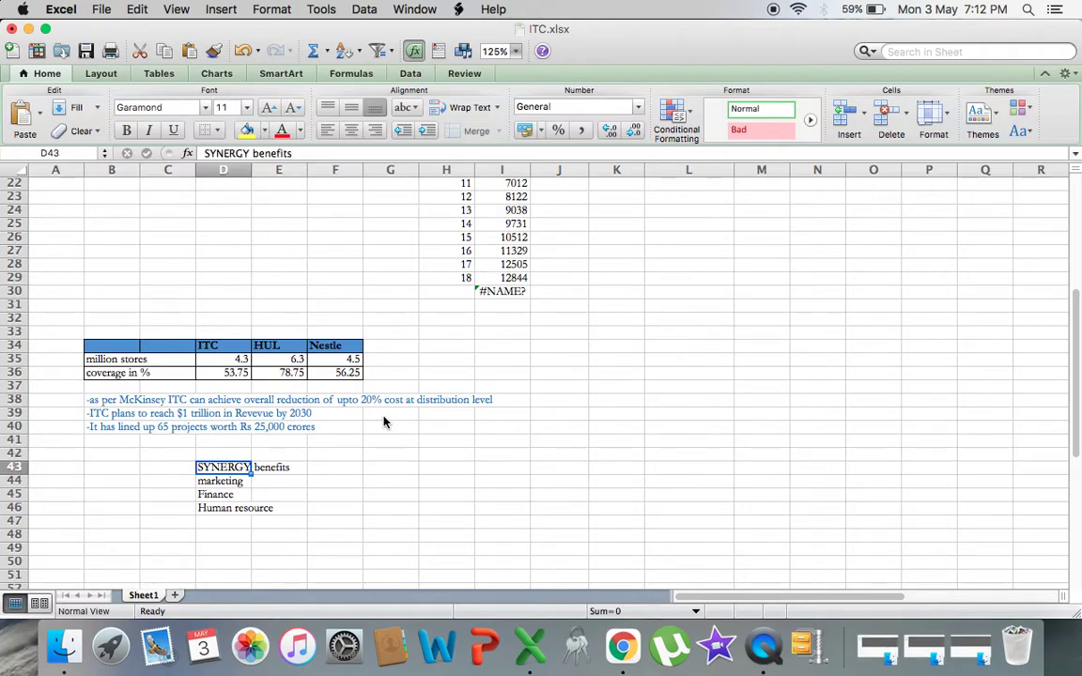